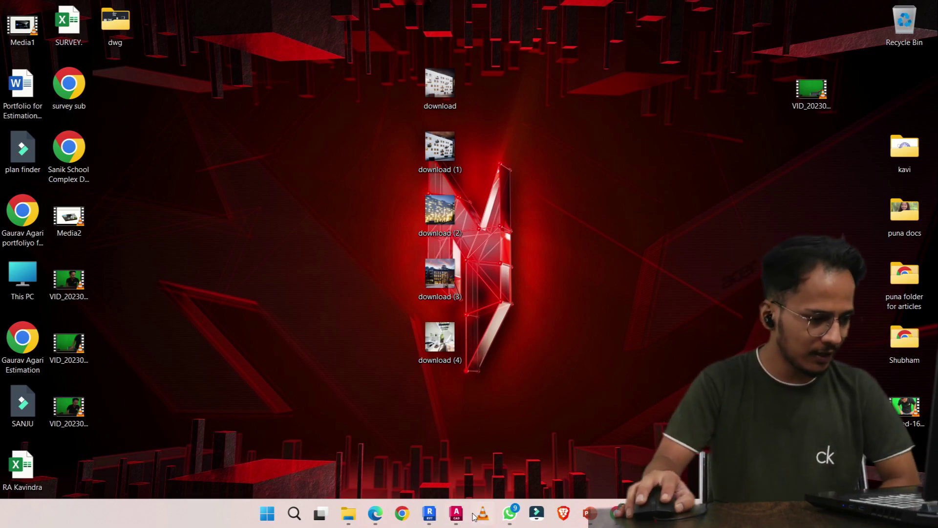
Start a new blank drawing in AutoCAD and open the Layer Properties Manager with LA.
click(458, 512)
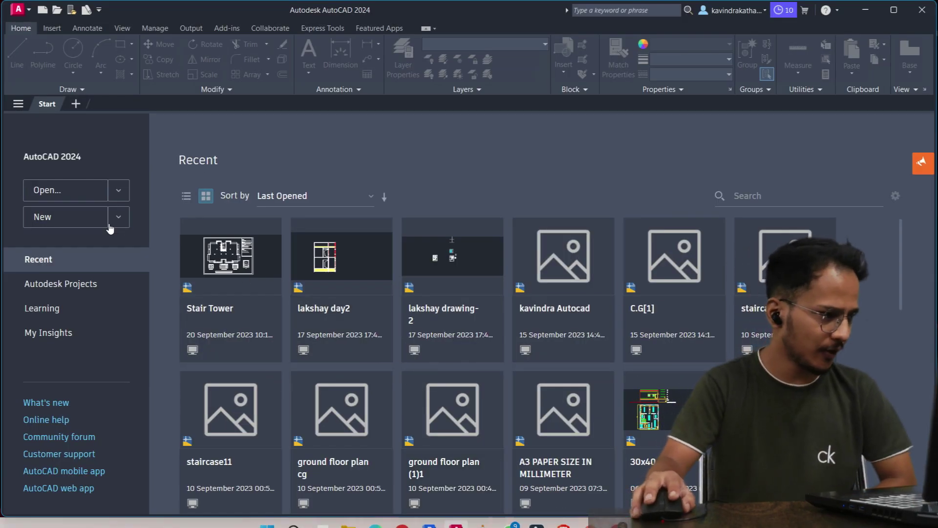
click(80, 224)
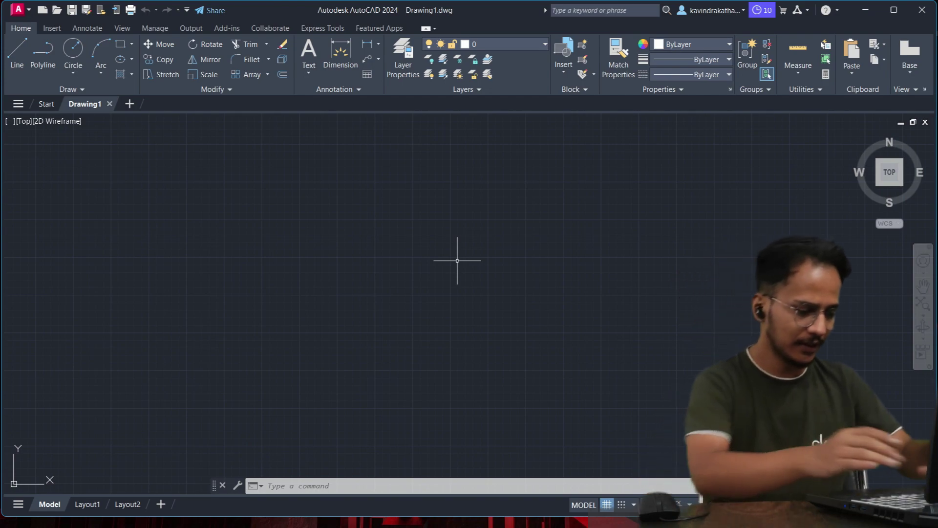
text(la)
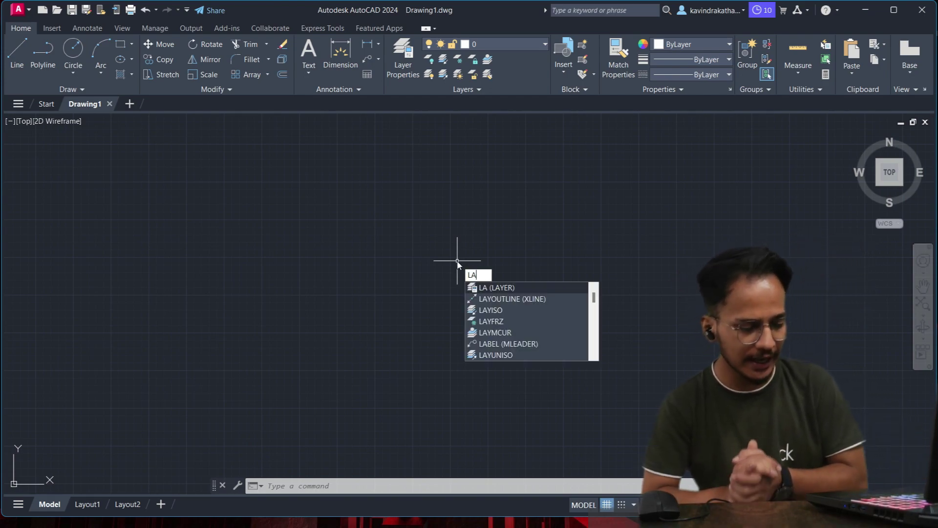
key(Return)
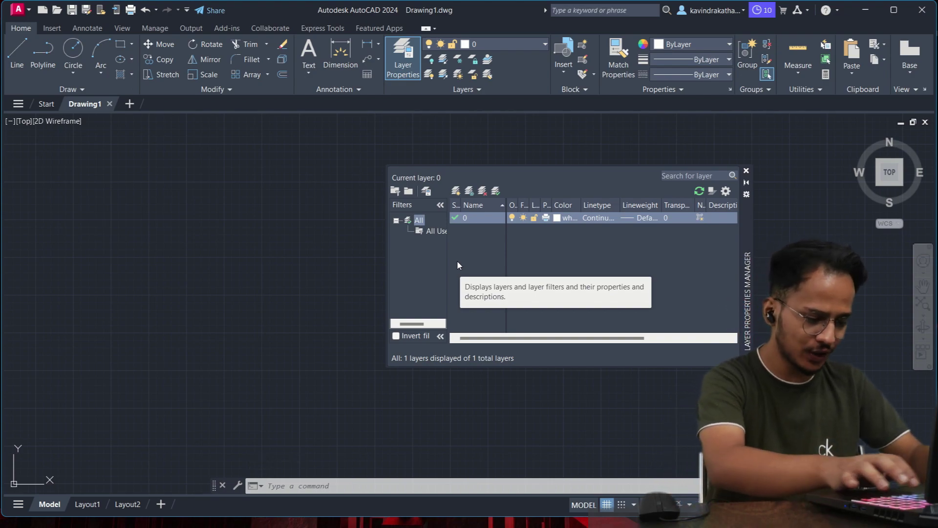
click(520, 255)
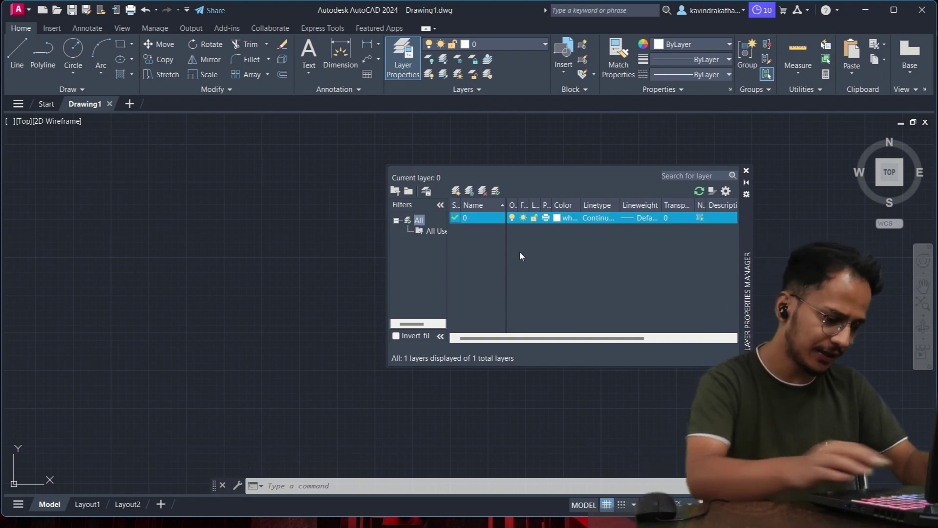
Create six new layers, keeping the default names Layer1 through Layer6.
key(alt+n)
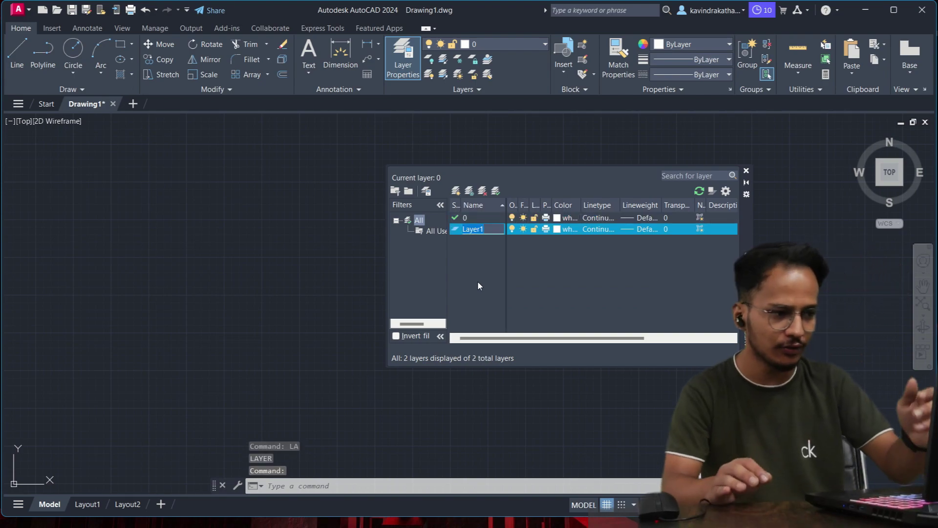
key(Return)
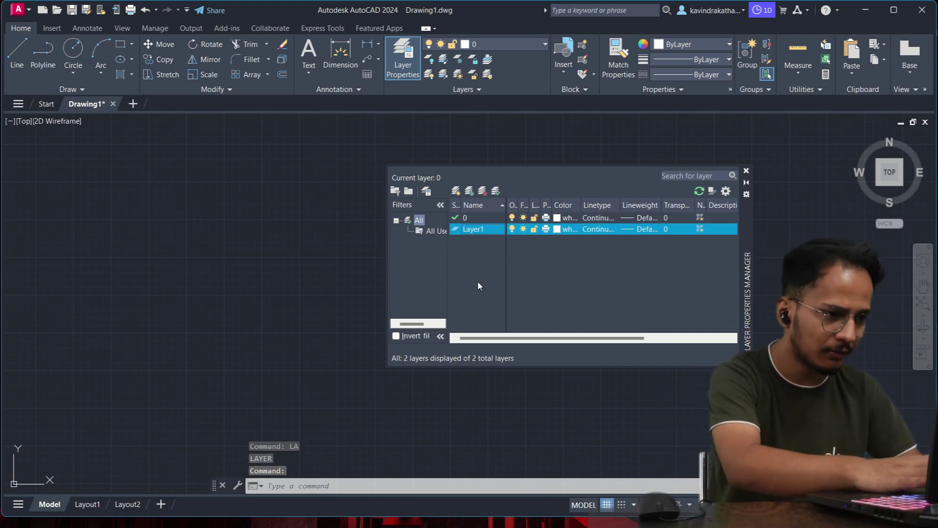
key(alt+n)
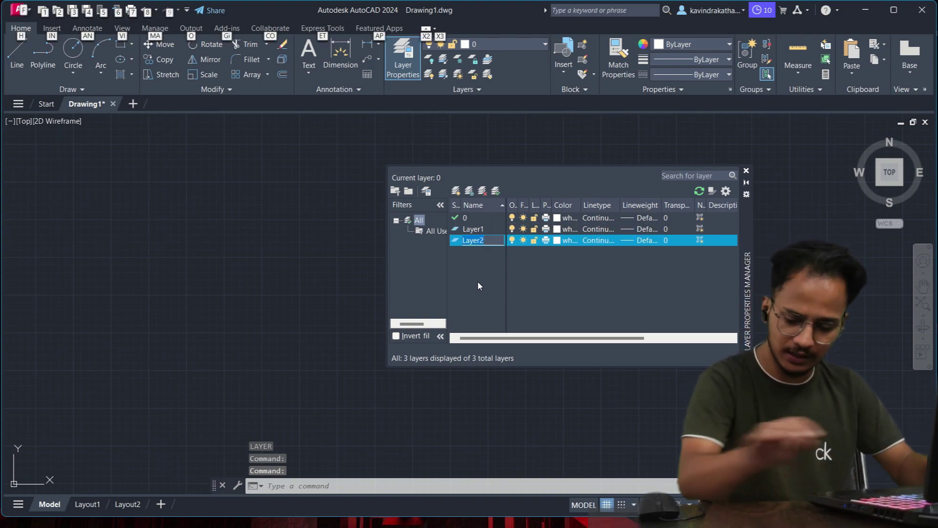
key(Return)
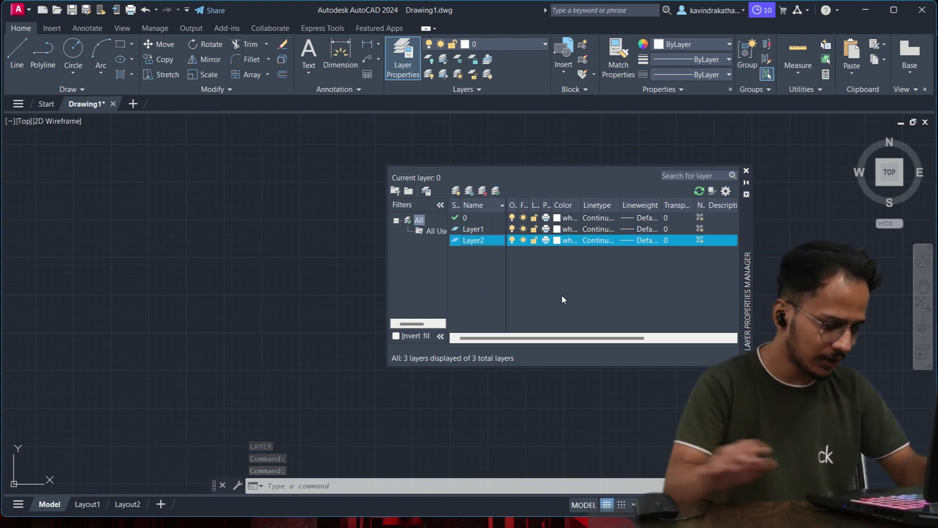
key(alt+n)
key(Return)
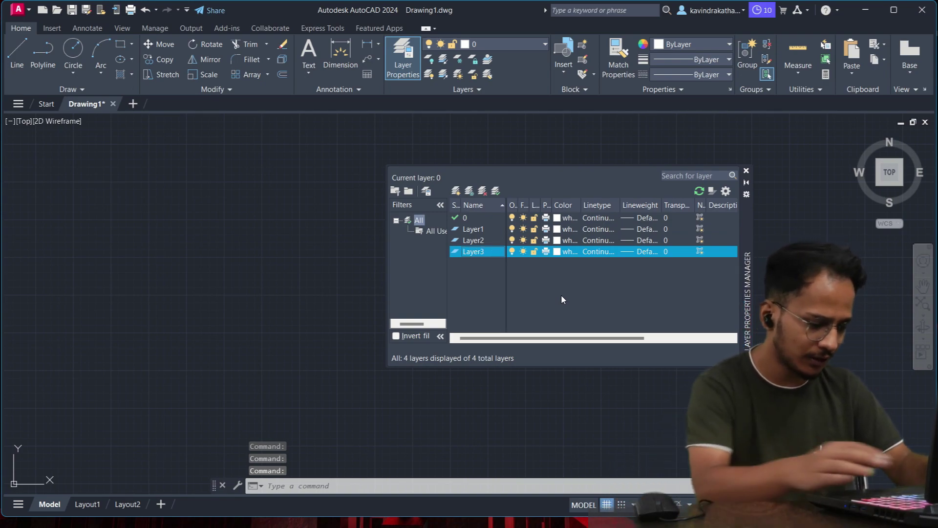
key(alt+n)
key(Return)
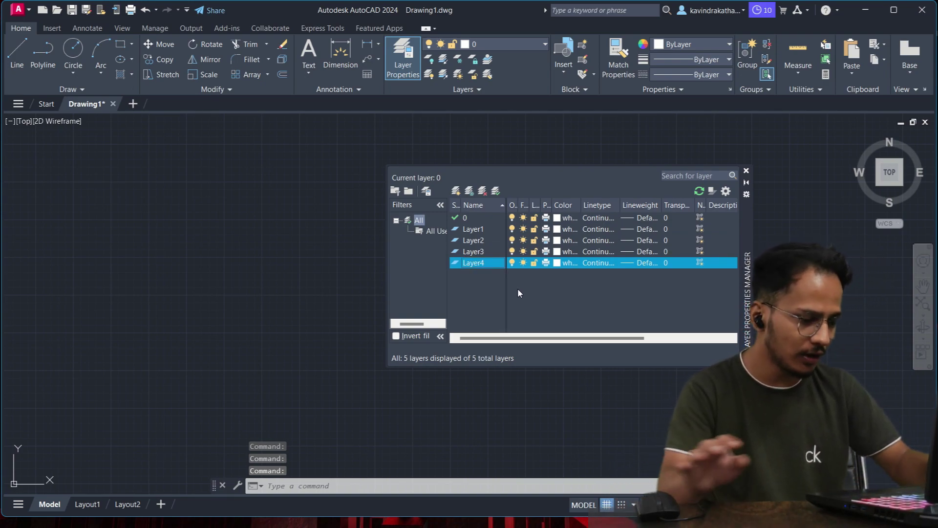
key(alt+n)
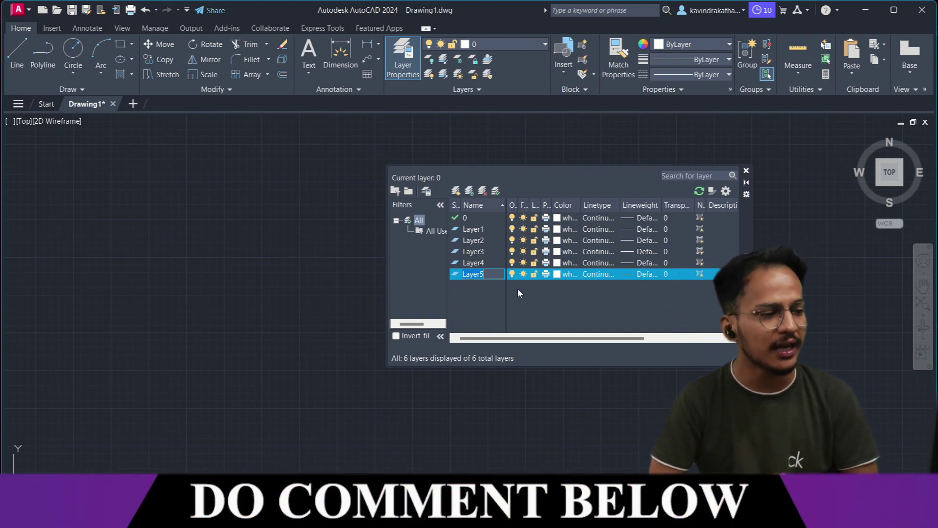
key(Return)
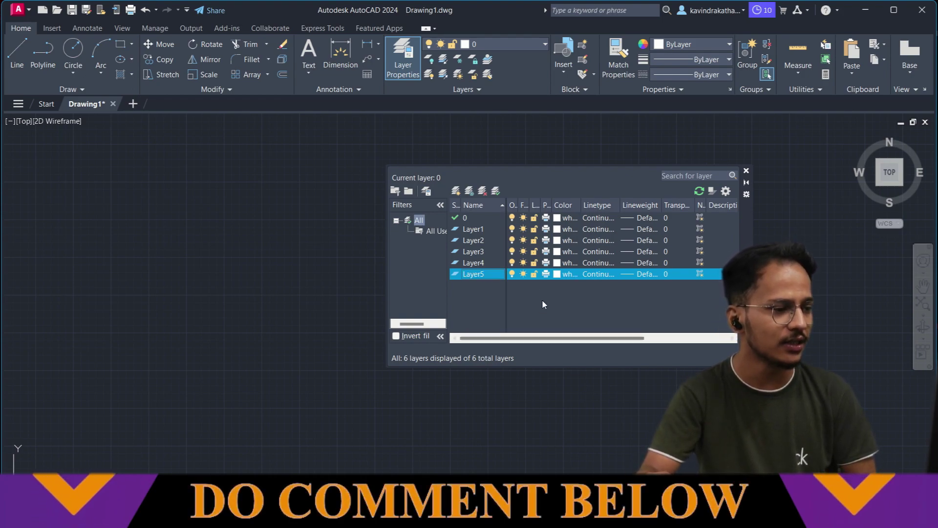
key(alt+n)
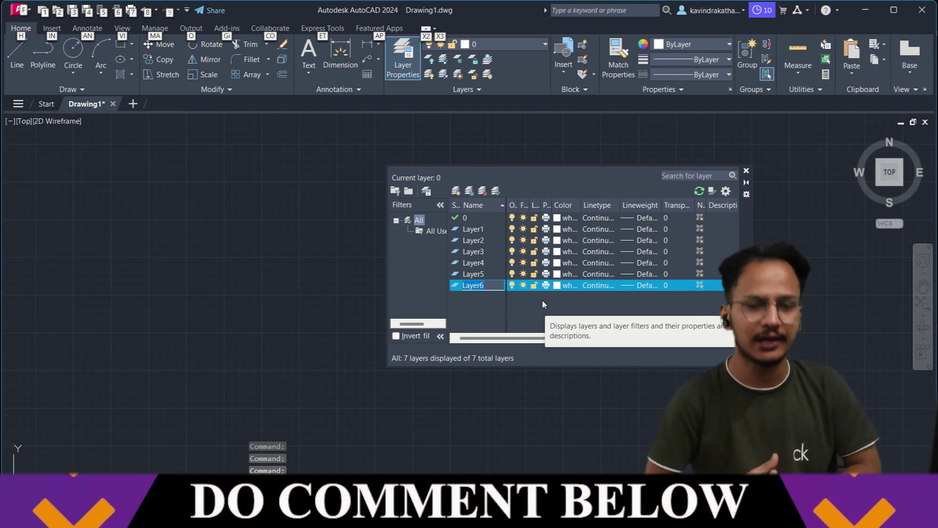
key(BackSpace)
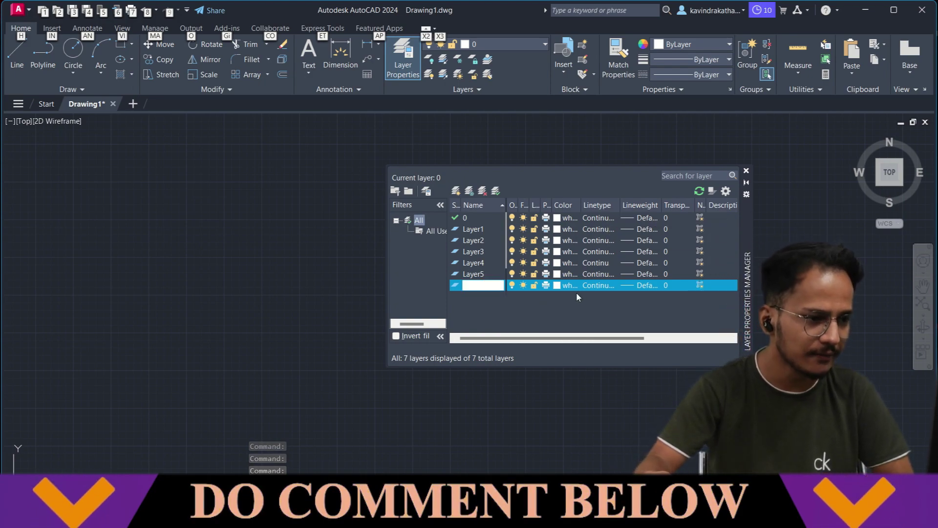
key(Escape)
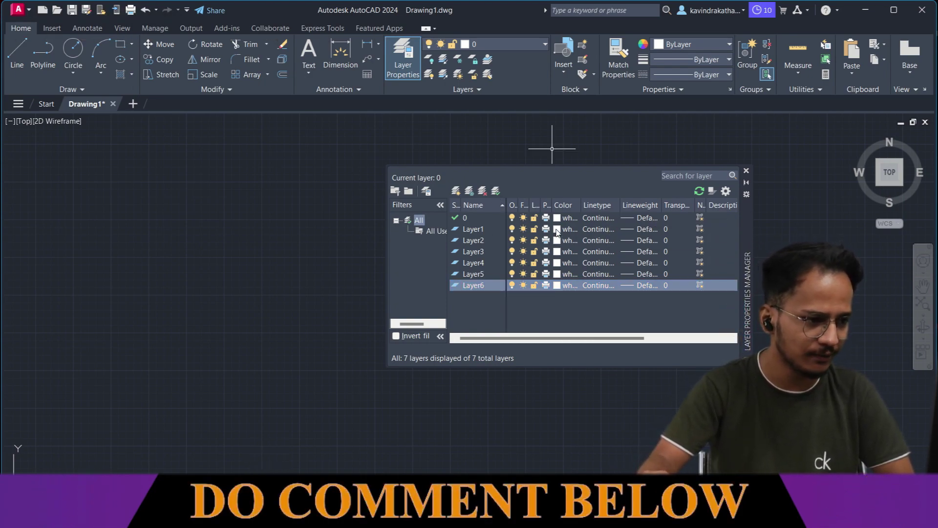
Rename Layer1 to 'colure' and set its colour to blue.
click(473, 230)
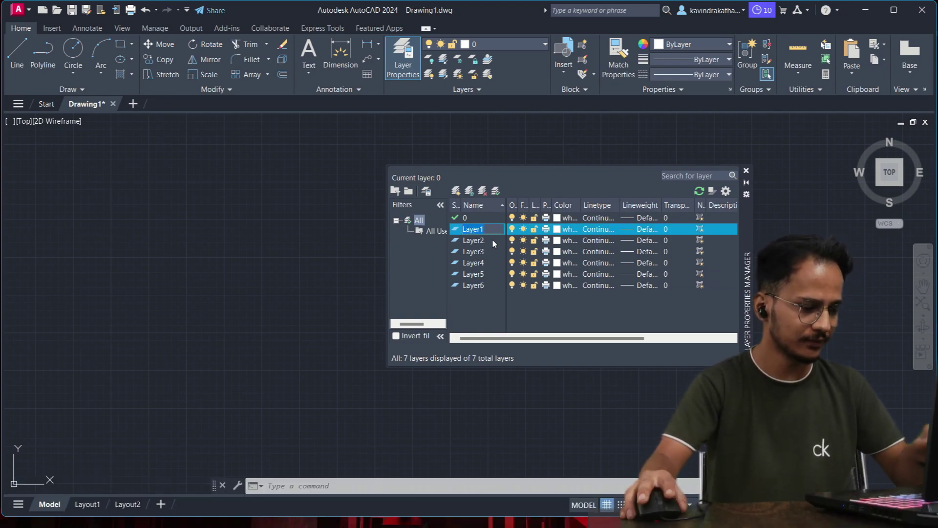
text(colu)
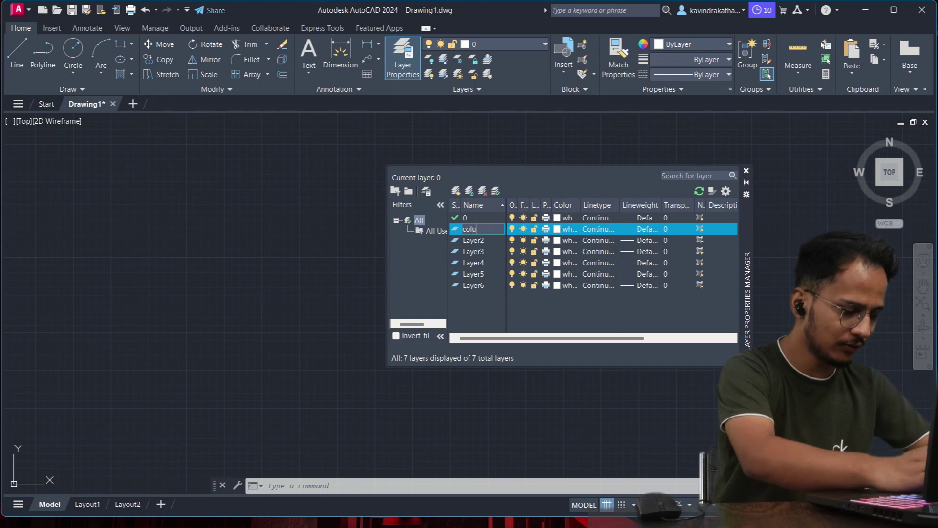
text(re)
click(527, 309)
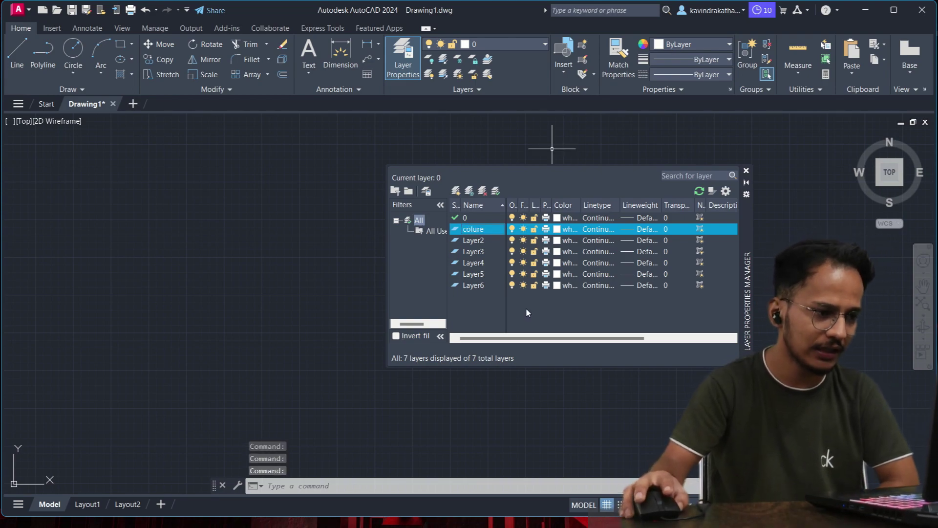
click(557, 231)
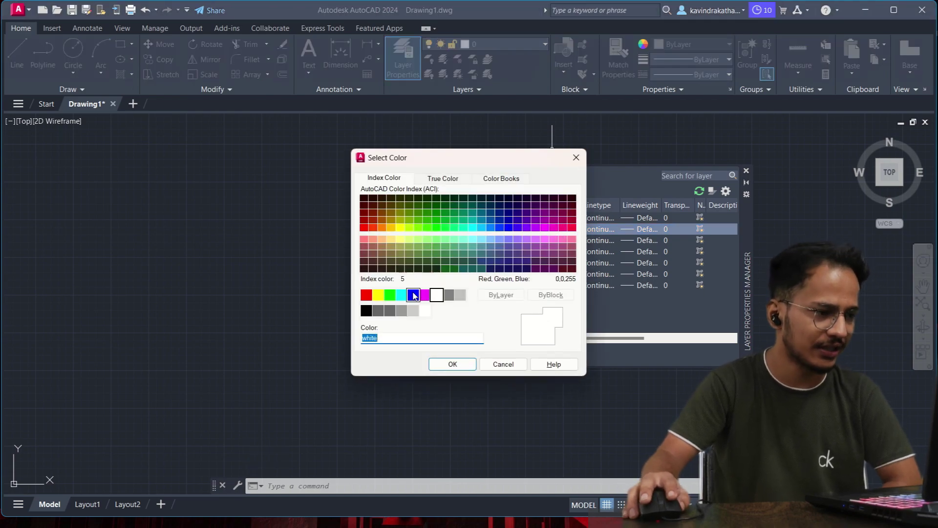
click(462, 369)
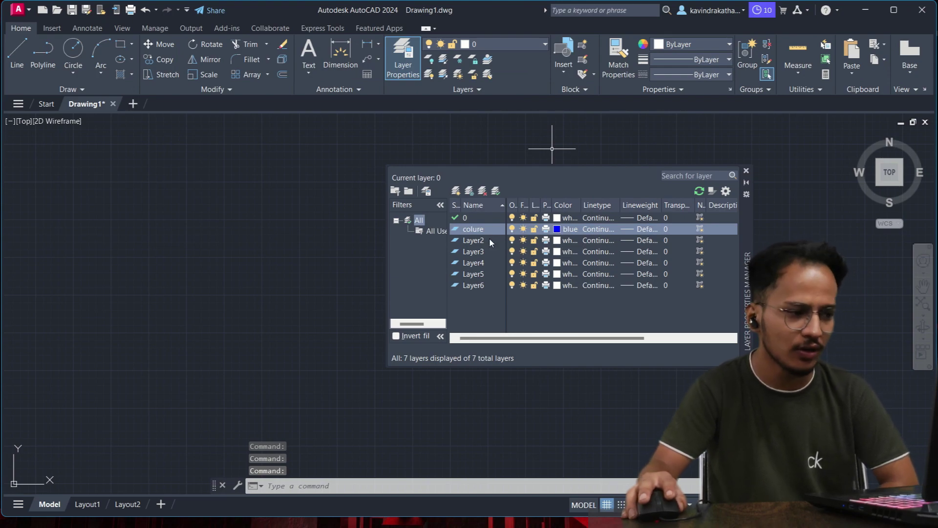
click(476, 242)
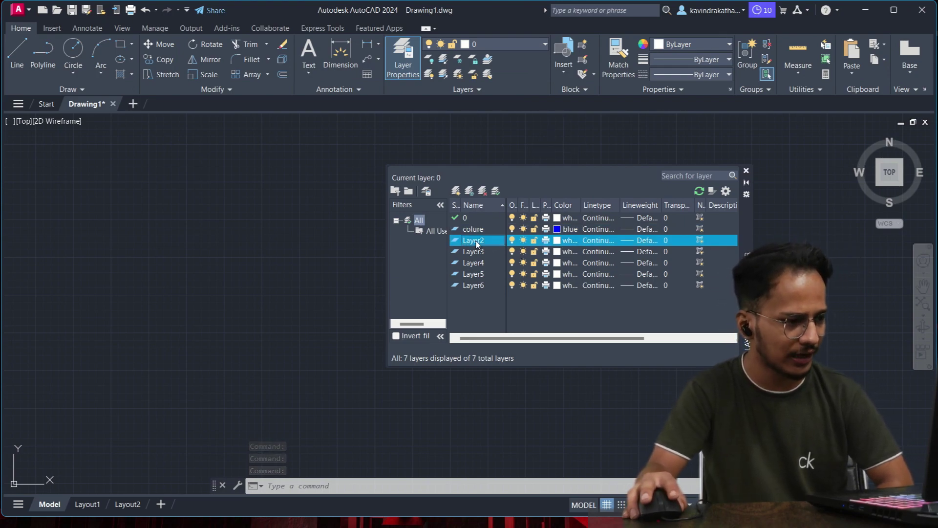
Rename Layer2 to 'lt' and set its colour to red.
key(F2)
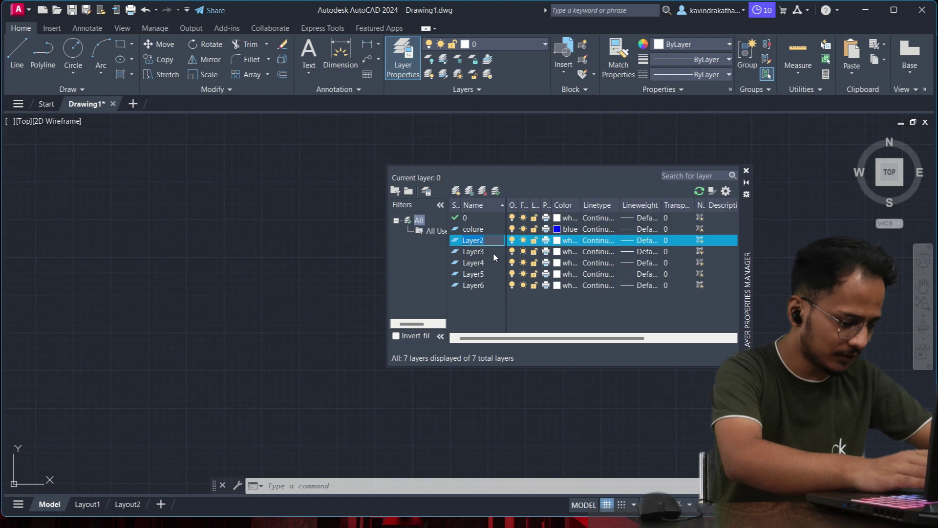
text(lgt)
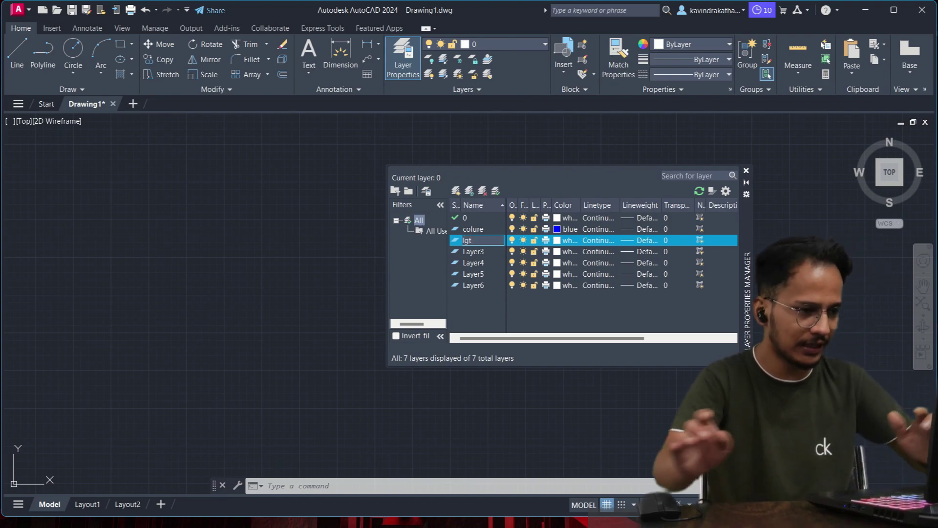
key(BackSpace)
key(BackSpace)
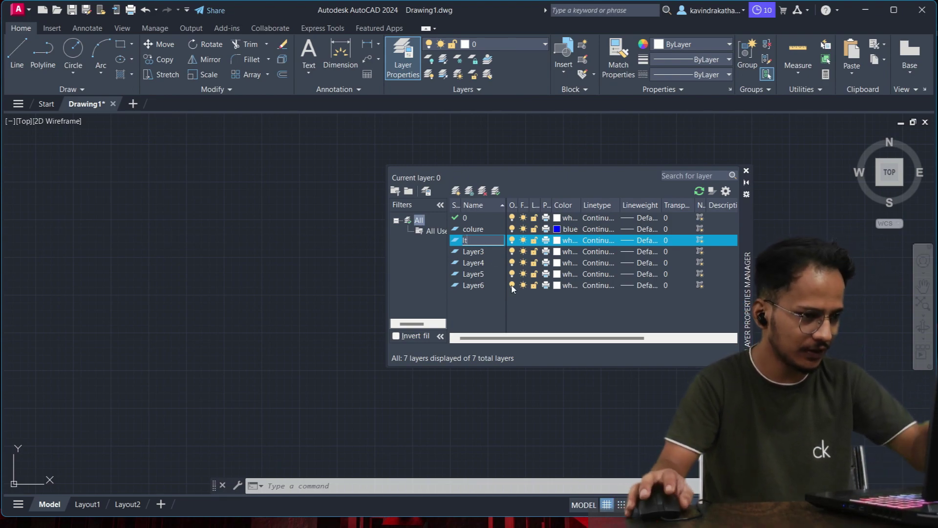
key(Return)
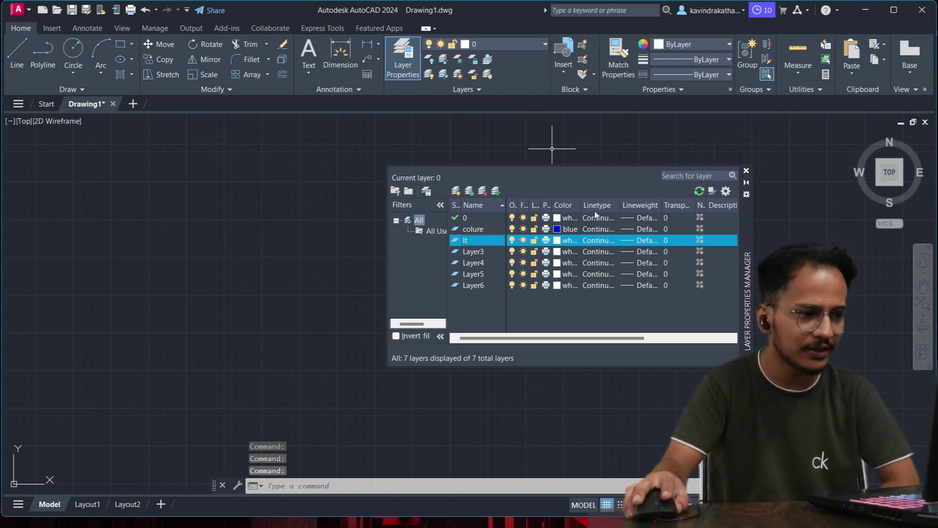
click(571, 239)
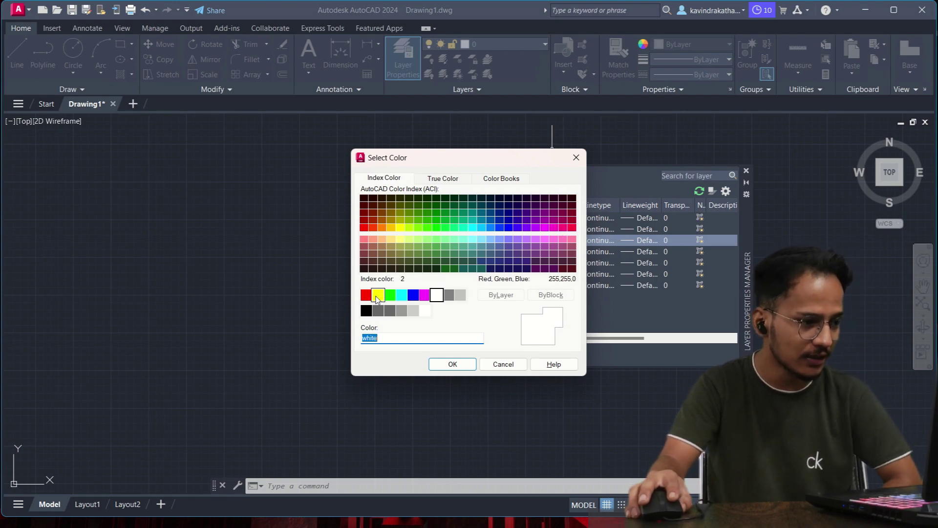
click(446, 363)
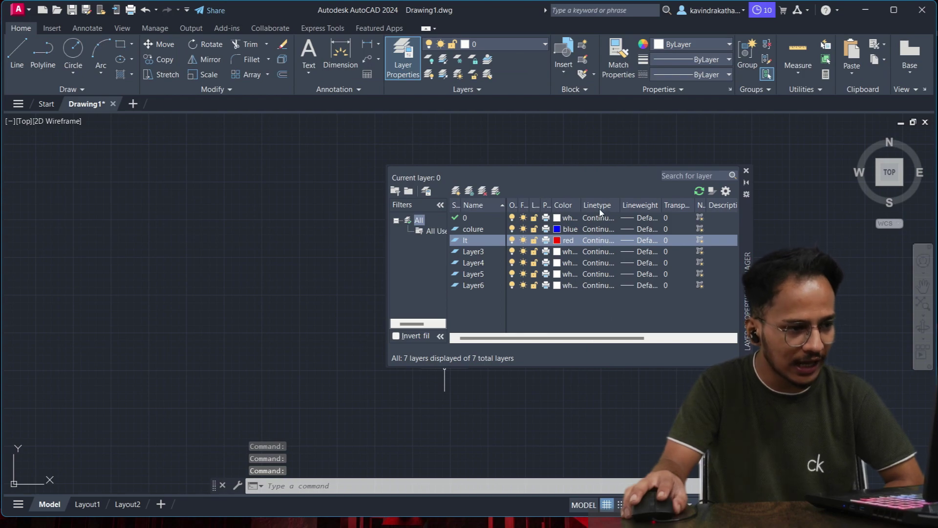
click(600, 241)
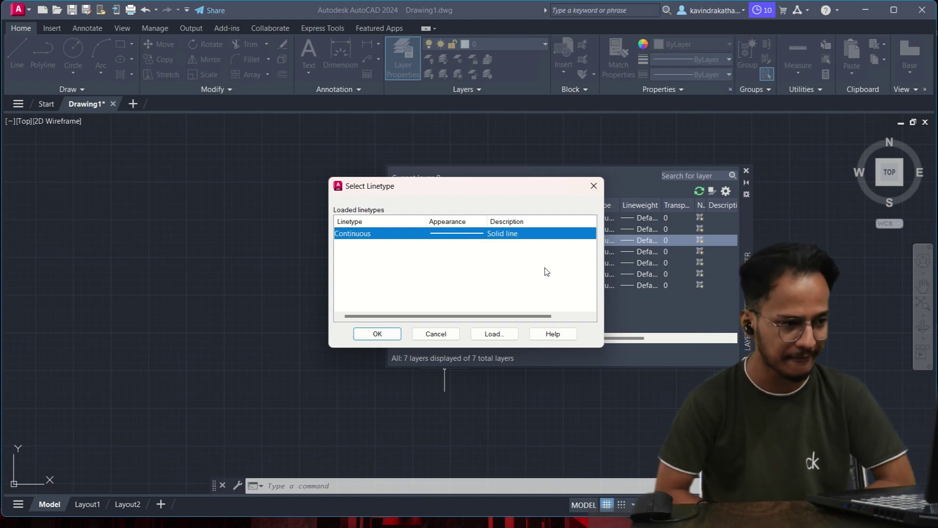
Load the ACAD_ISO03W100 dashed linetype and assign it to layer lt.
click(489, 336)
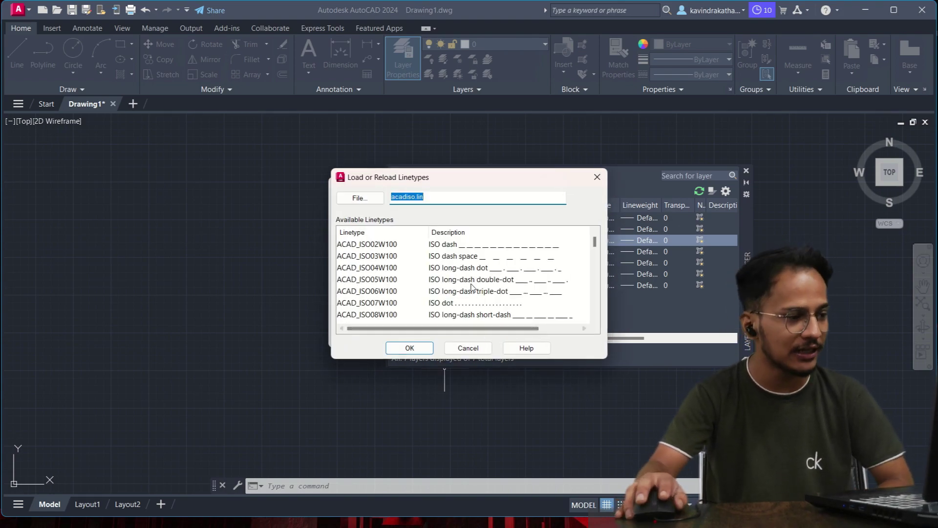
scroll(477, 284, down, 5)
scroll(485, 275, up, 5)
scroll(485, 275, down, 5)
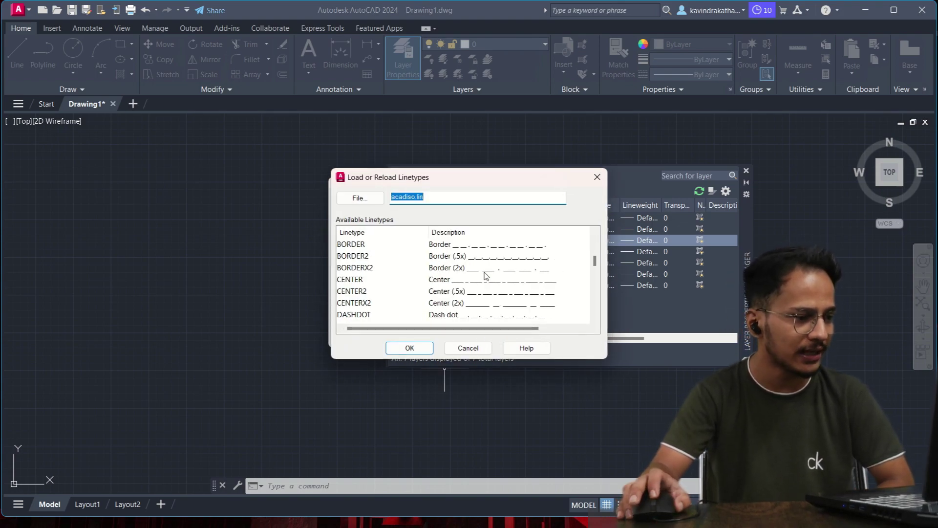
scroll(486, 276, up, 5)
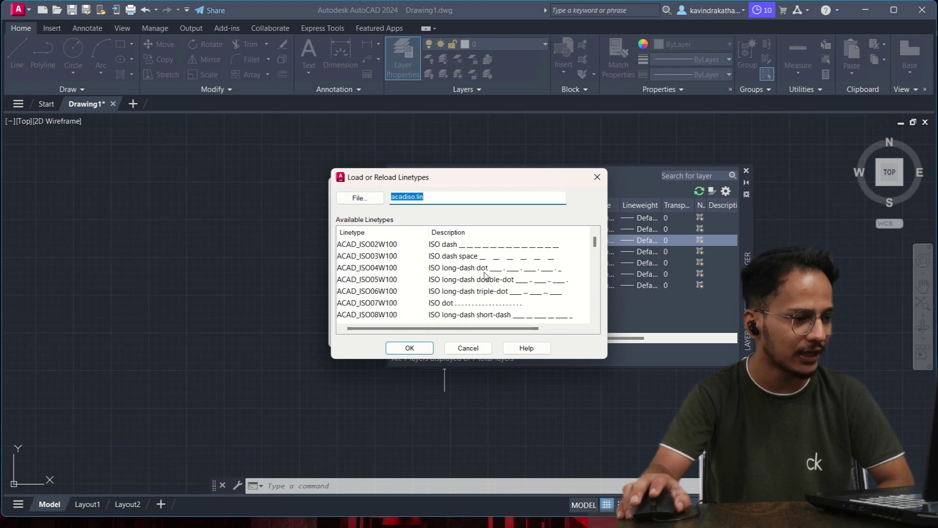
click(419, 350)
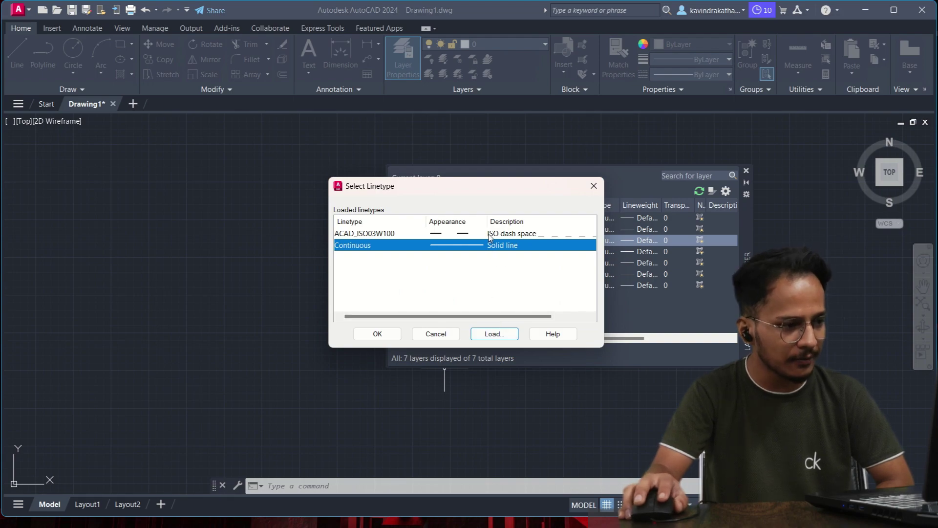
click(452, 235)
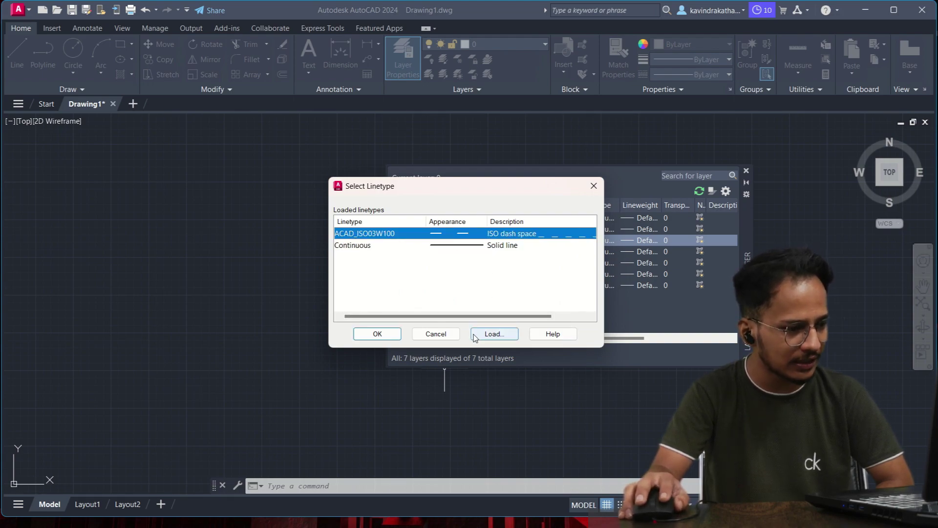
click(386, 336)
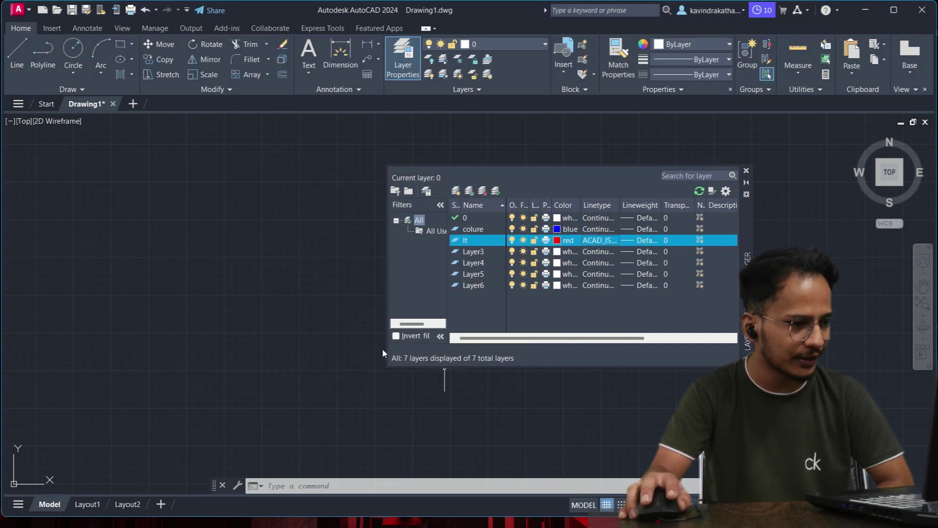
click(609, 241)
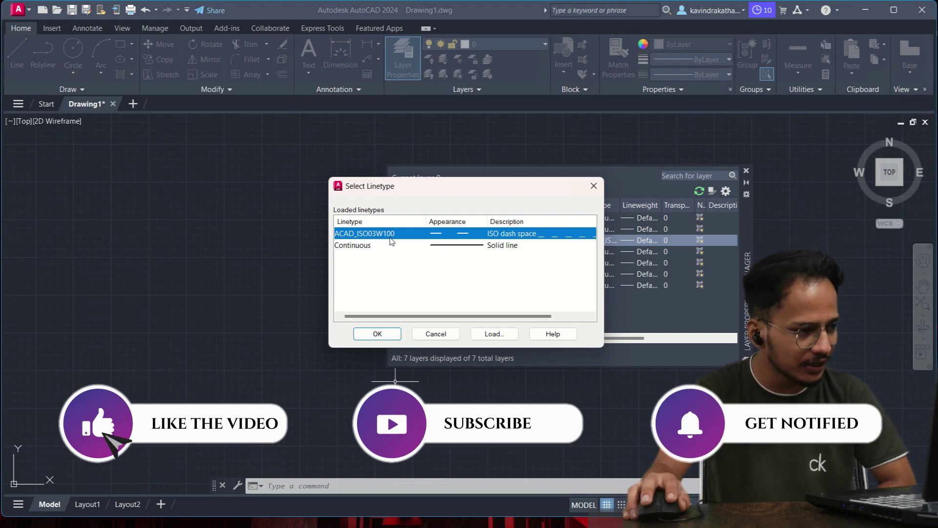
click(386, 335)
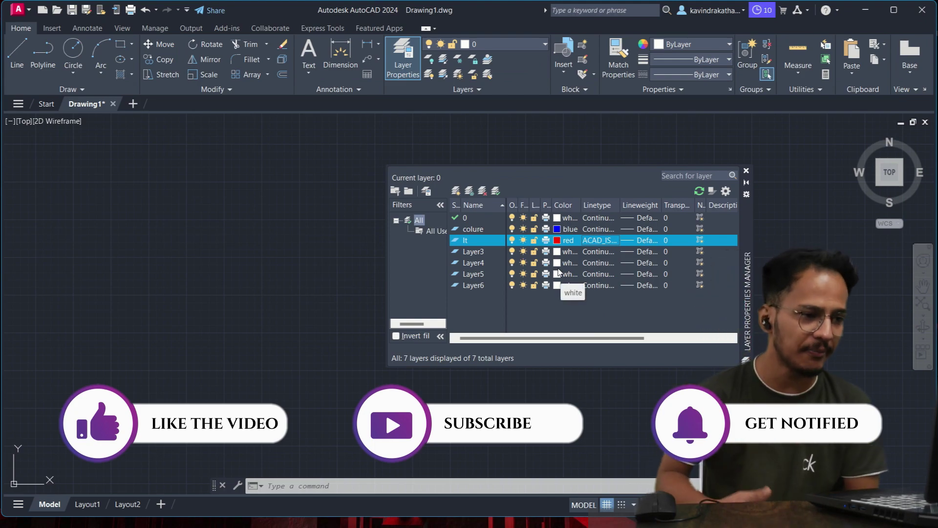
click(479, 255)
click(480, 253)
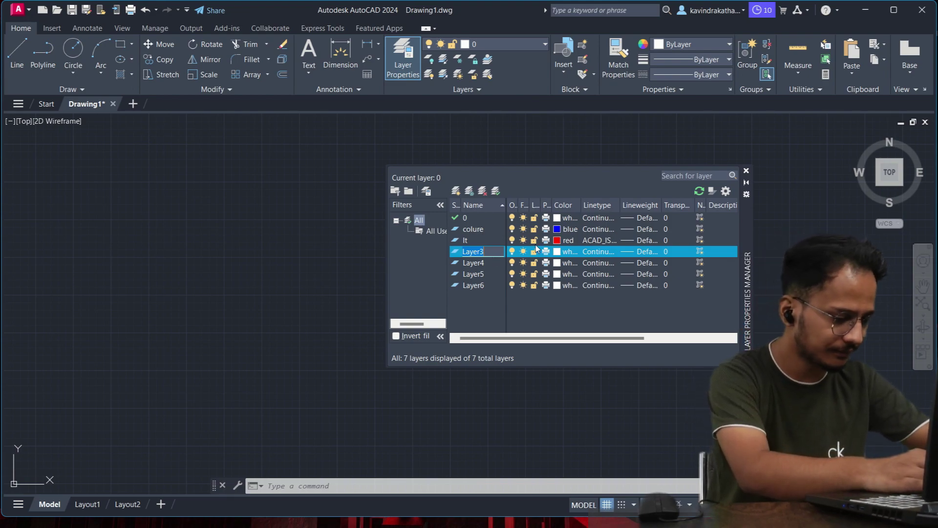
Rename Layer3 to 'trans' and widen the palette to show the Transparency column.
text(trans)
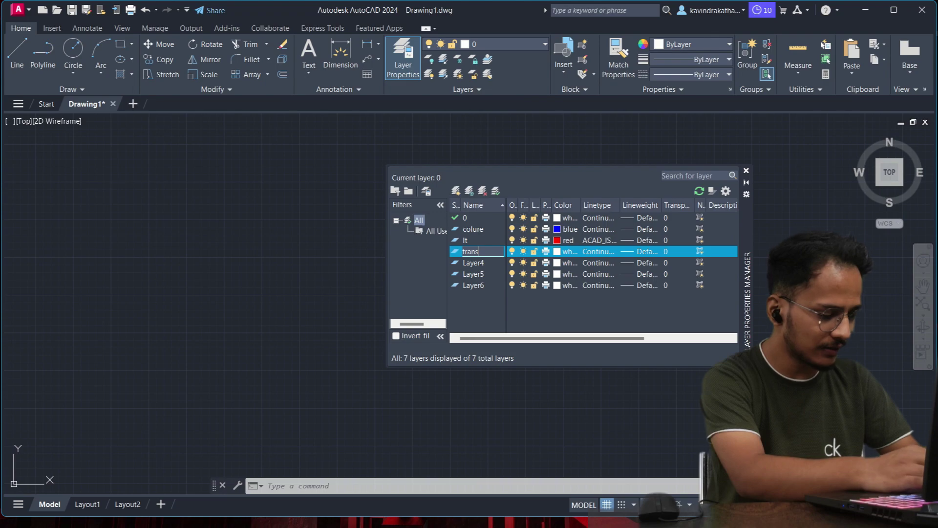
click(579, 321)
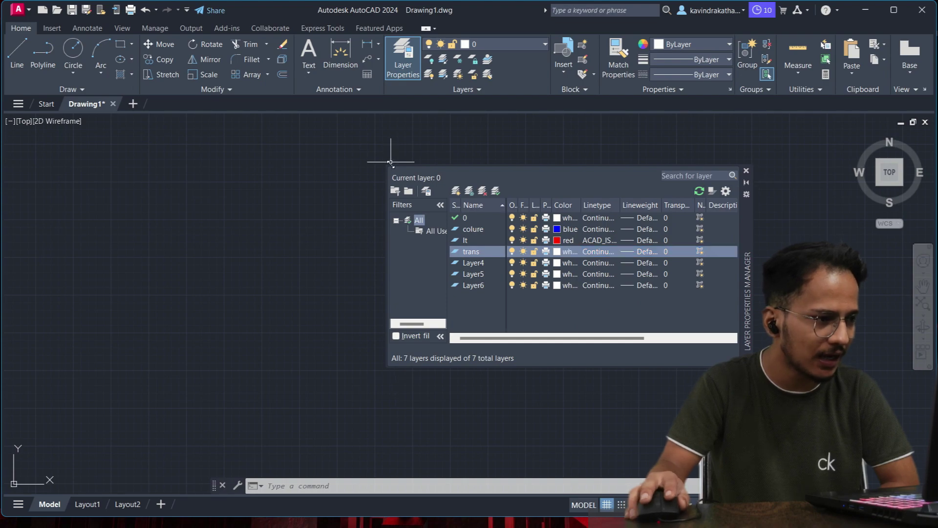
drag(390, 164, 261, 155)
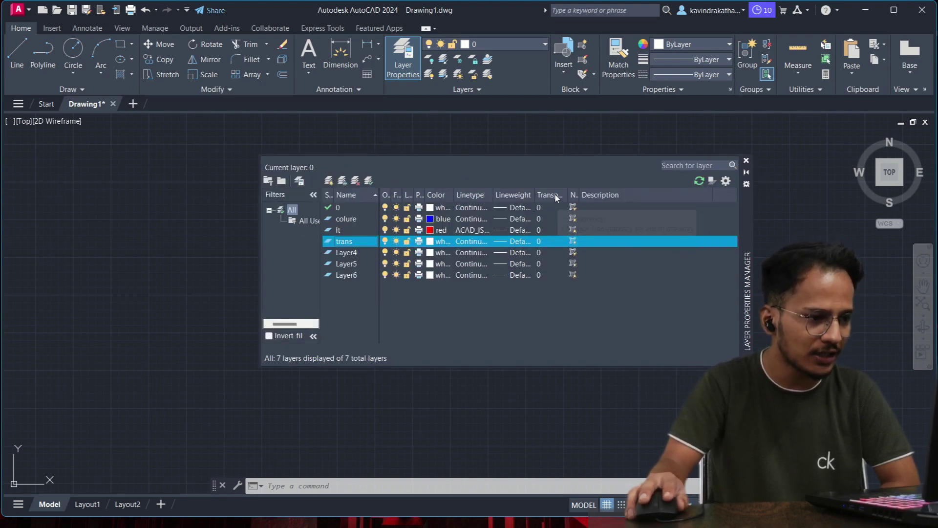
click(545, 245)
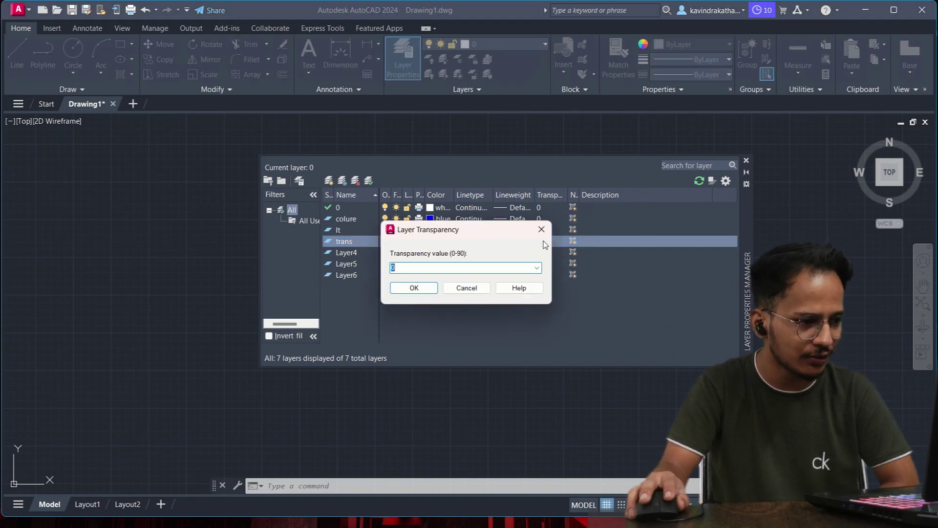
click(542, 229)
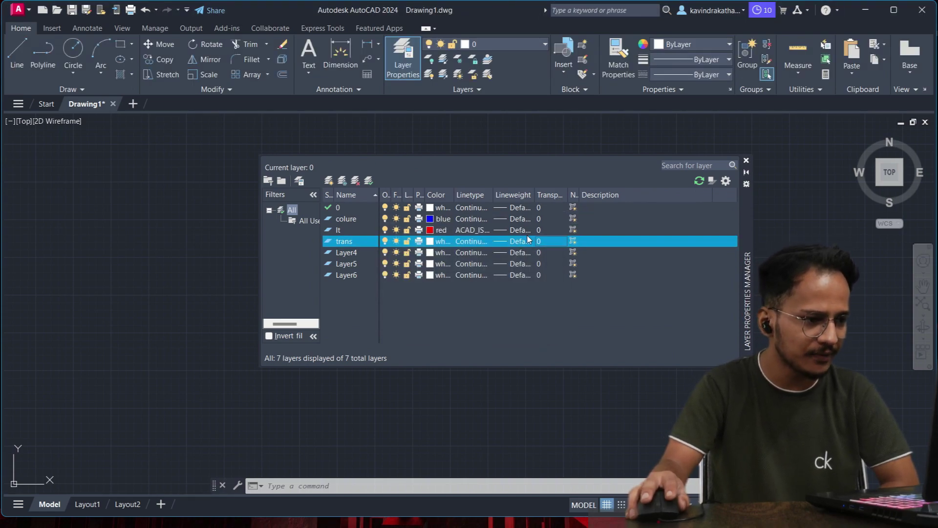
Set the trans layer's transparency to 70.
click(546, 196)
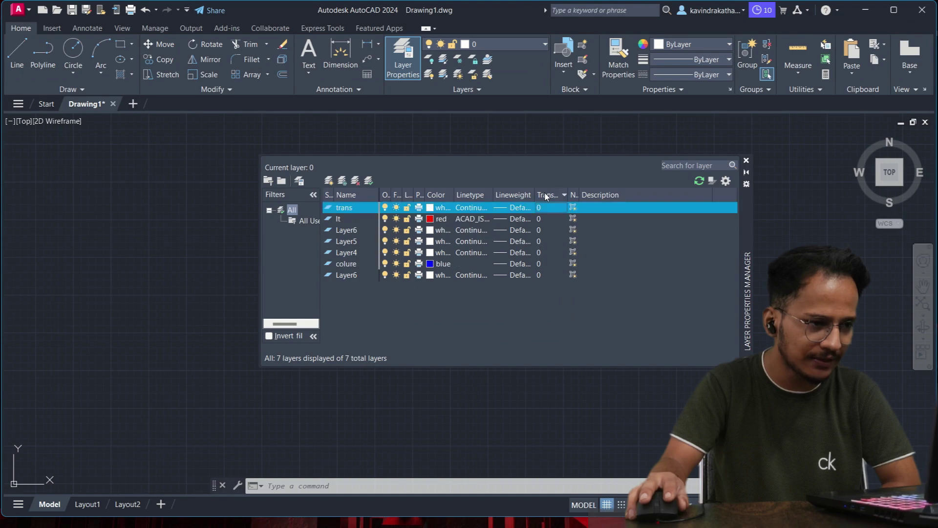
click(541, 240)
click(542, 229)
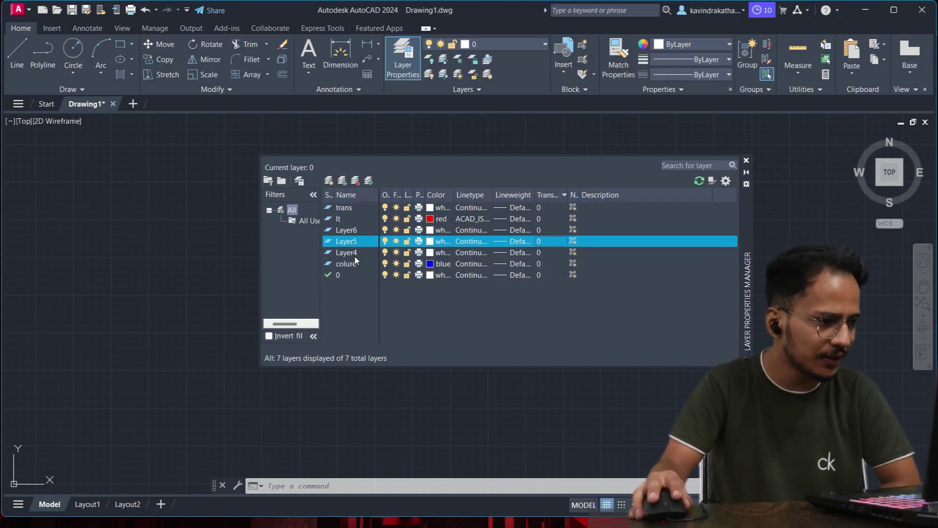
click(351, 209)
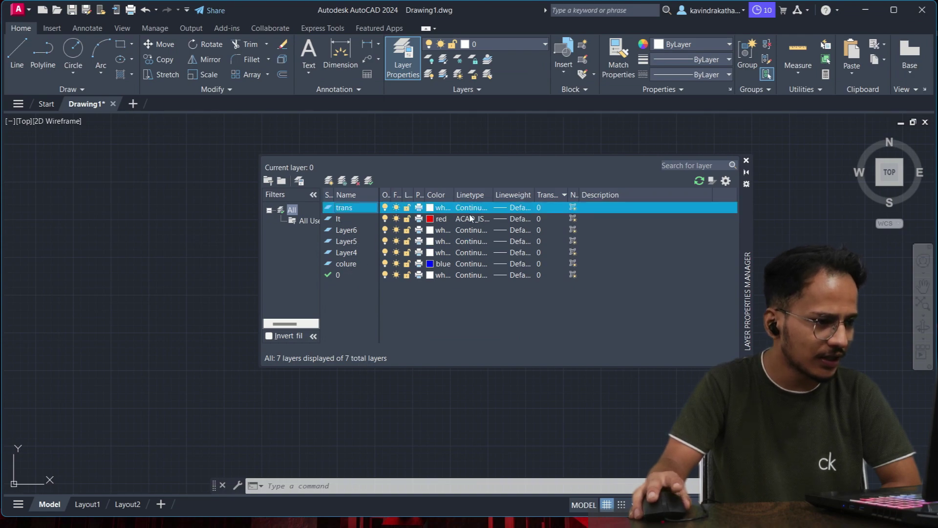
click(552, 207)
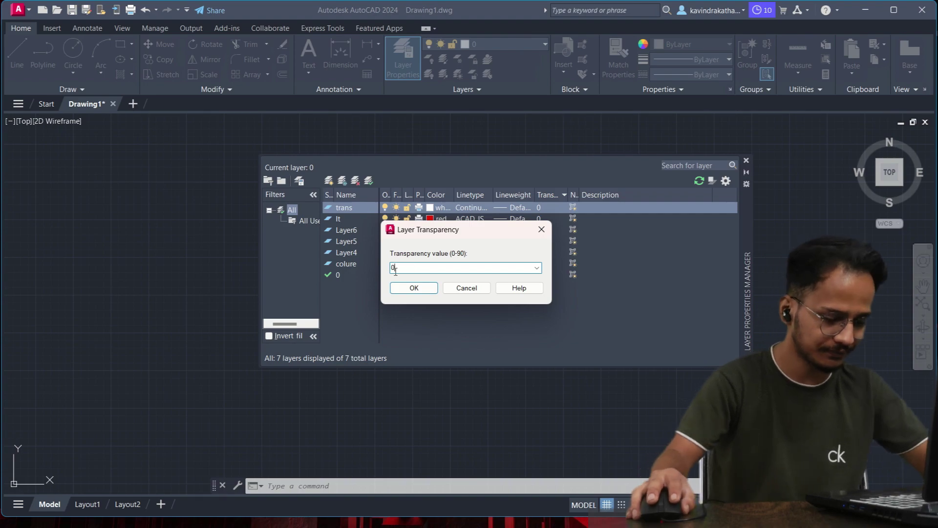
text(70)
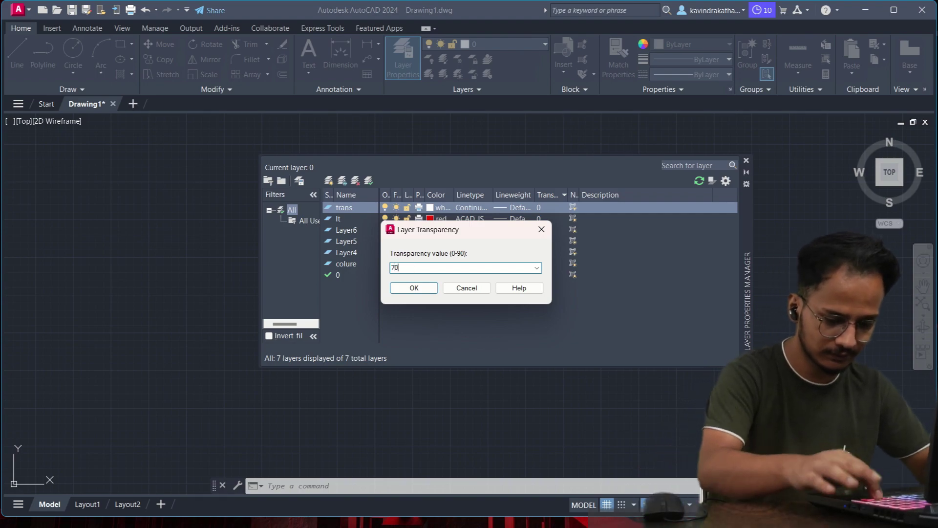
key(Return)
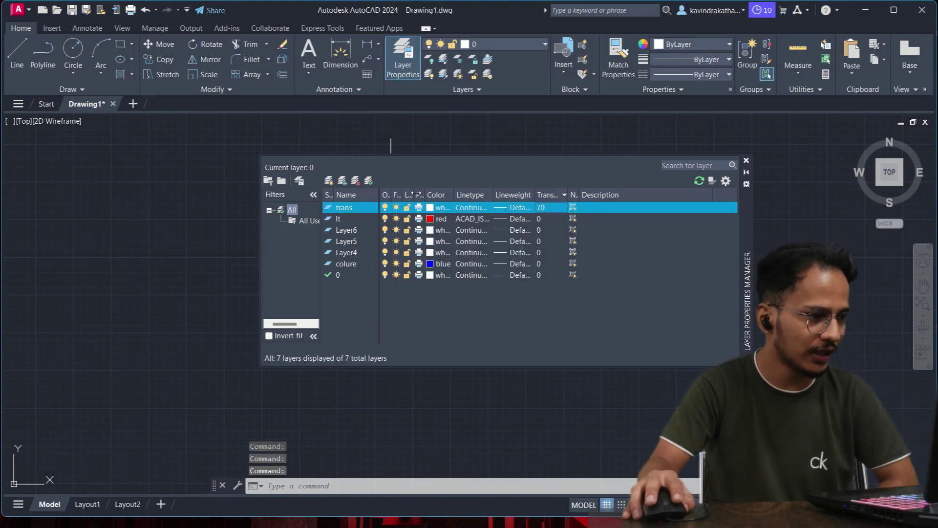
click(353, 234)
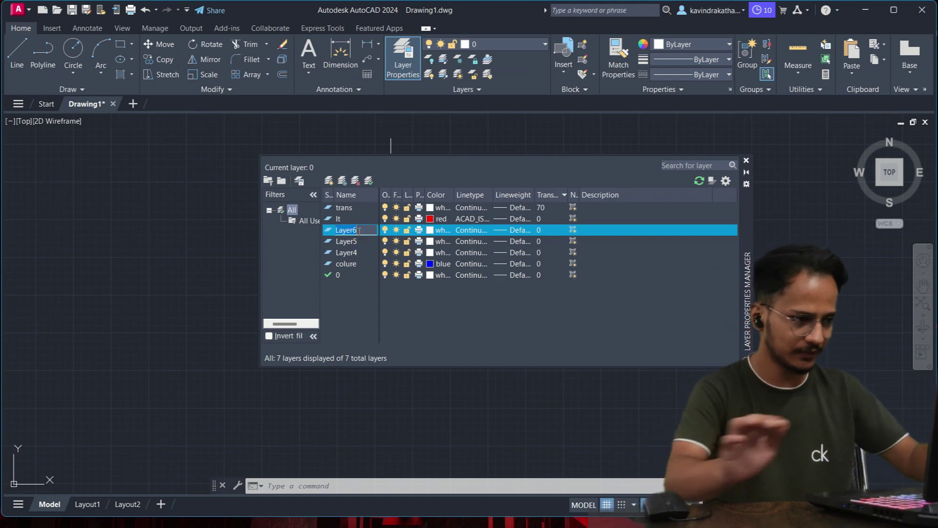
Rename Layer6 to 'print not', colour it green and switch off its plotting.
text(print)
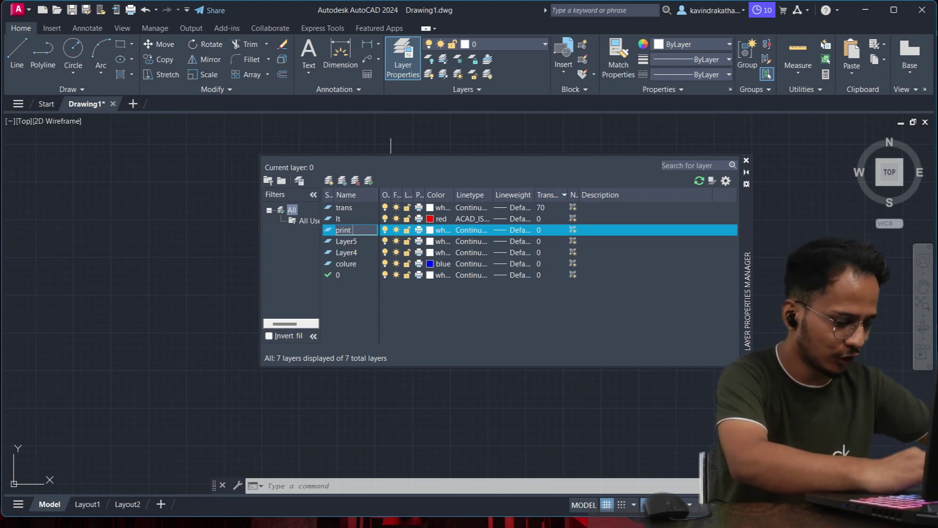
text( not)
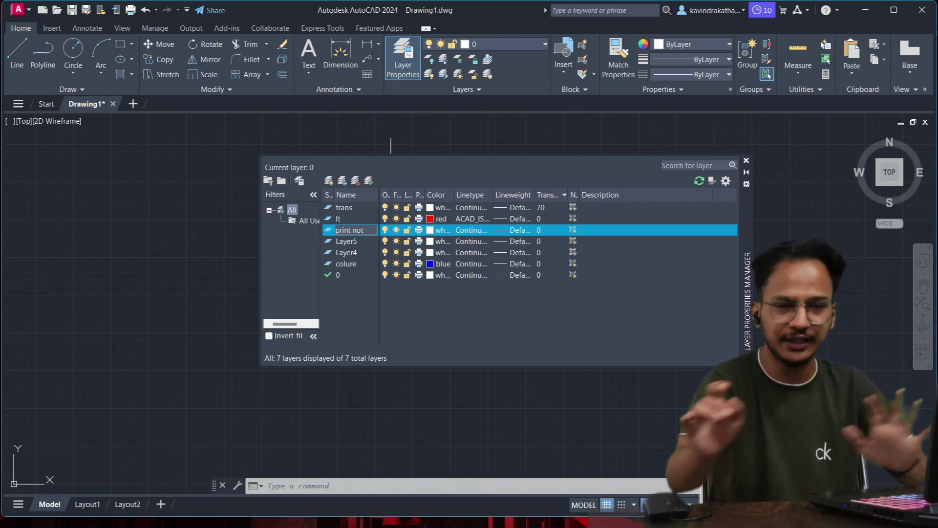
key(Return)
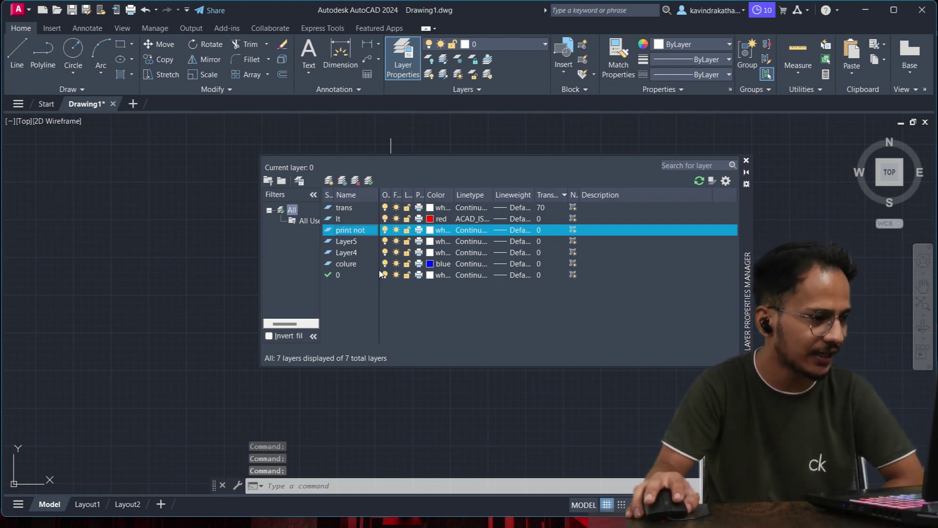
click(430, 232)
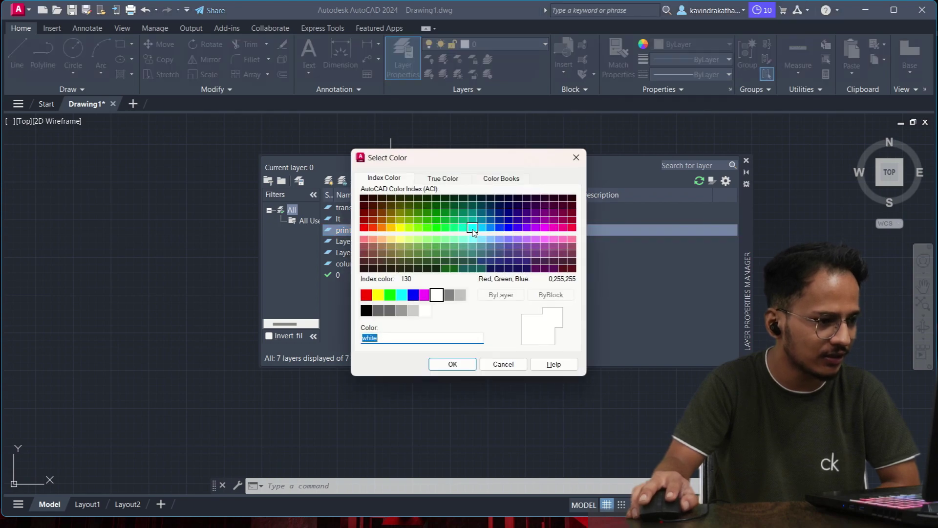
click(390, 296)
click(454, 363)
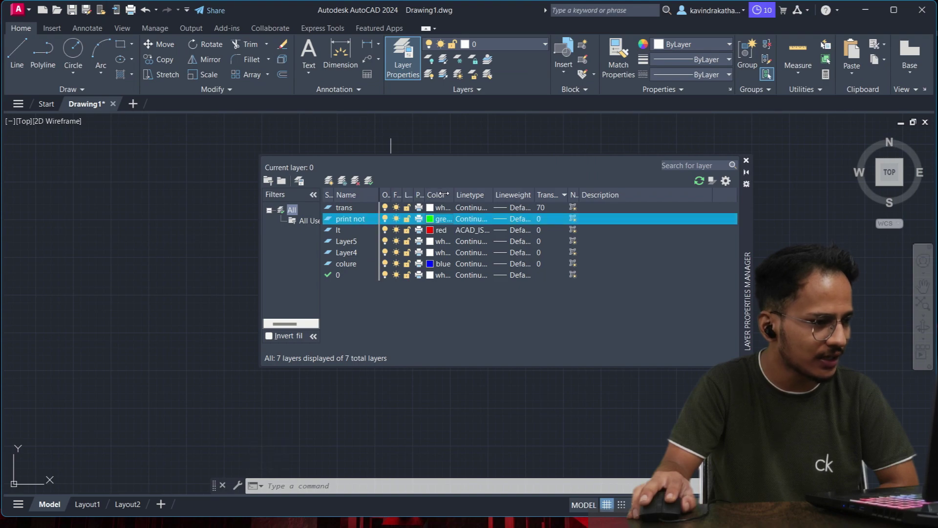
drag(448, 194, 449, 195)
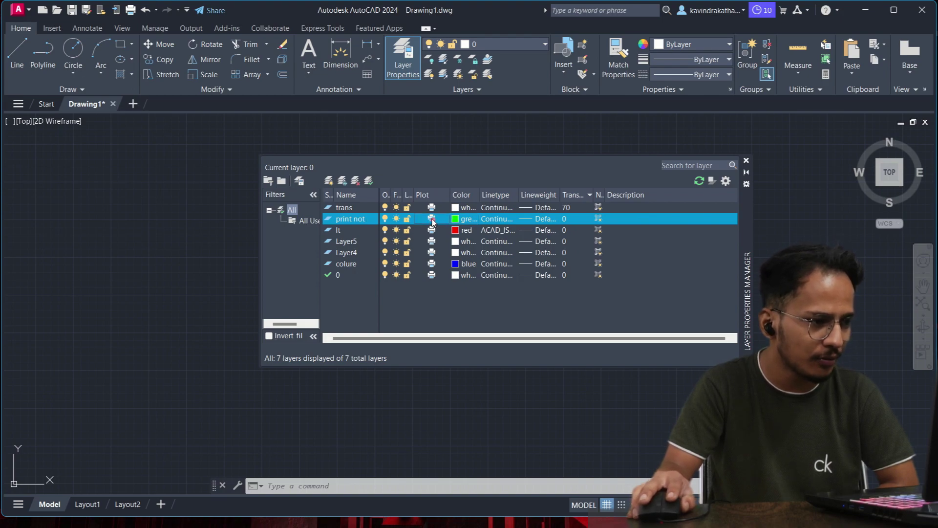
click(431, 220)
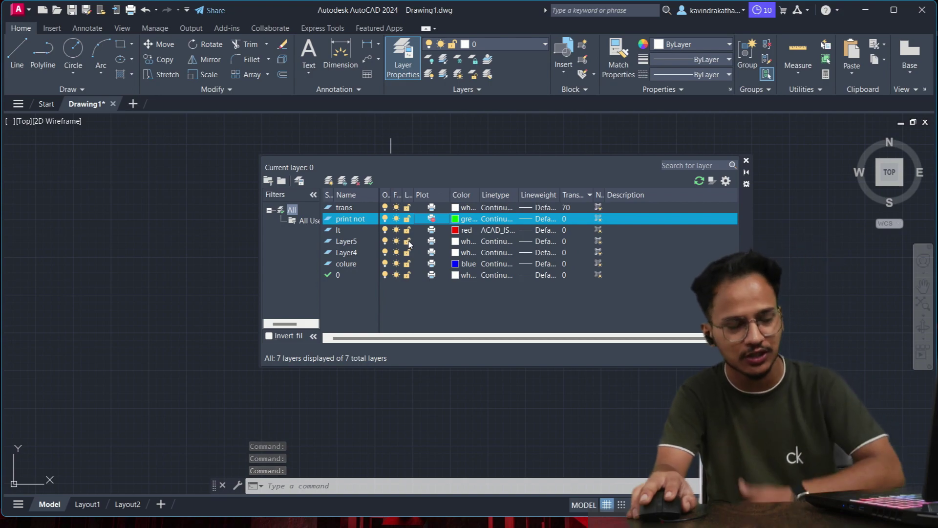
click(347, 244)
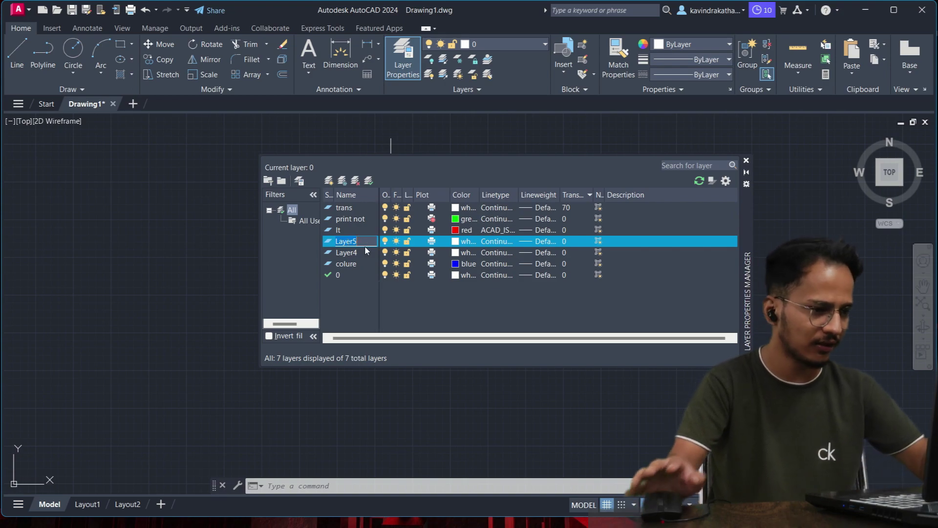
Rename Layer5 to 'weight' and give it a 2.11 mm lineweight.
text(weight)
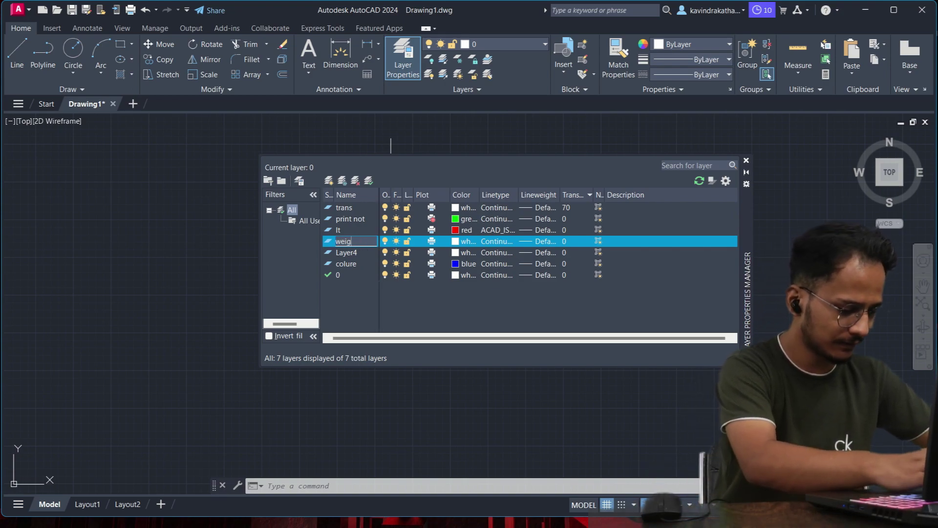
key(Return)
key(Return)
key(Return)
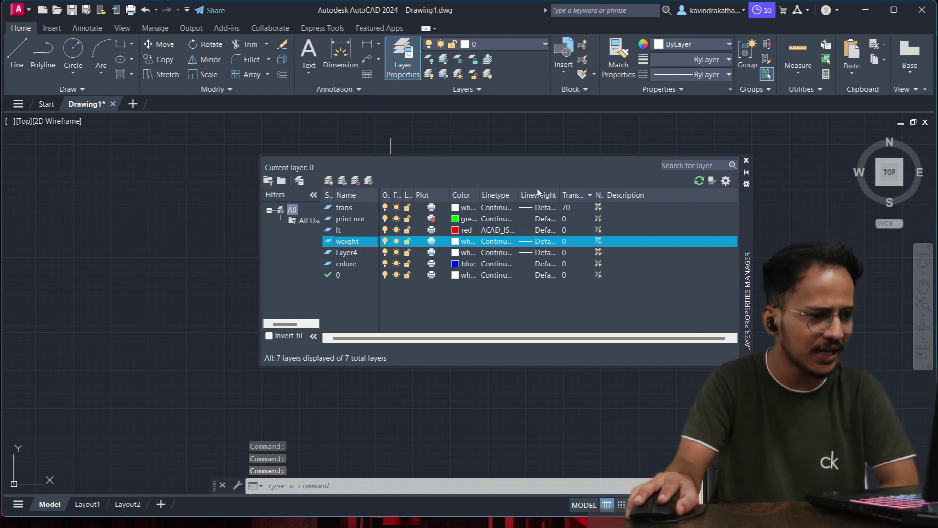
click(549, 241)
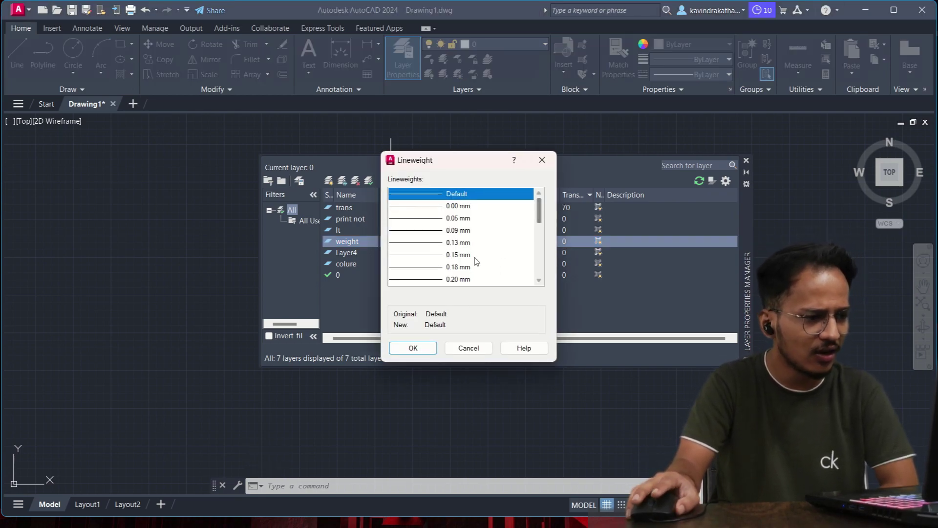
scroll(475, 260, down, 3)
scroll(478, 259, down, 3)
click(440, 280)
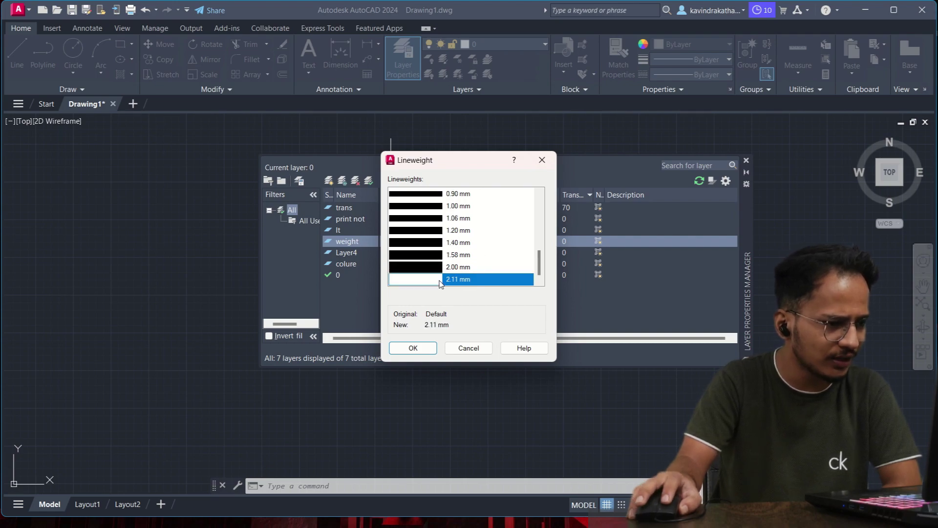
click(424, 348)
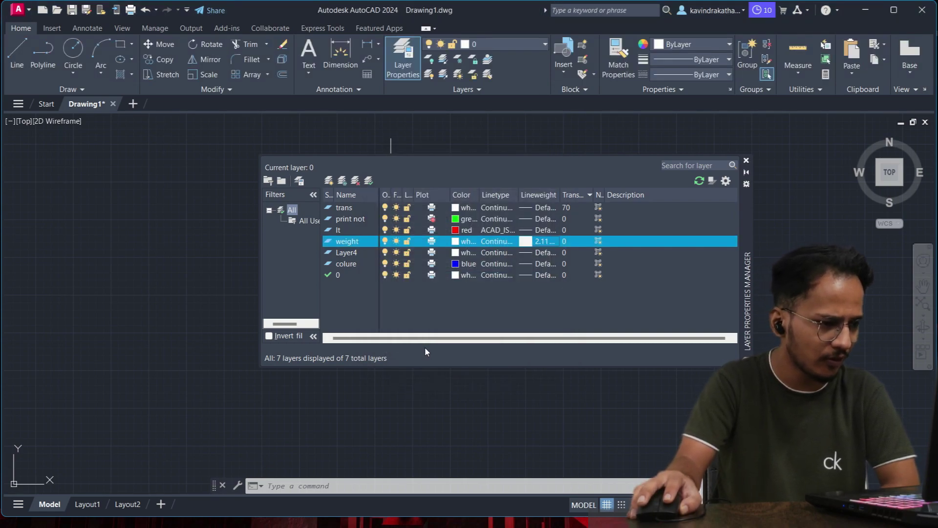
Set the weight layer's colour to blue.
click(459, 241)
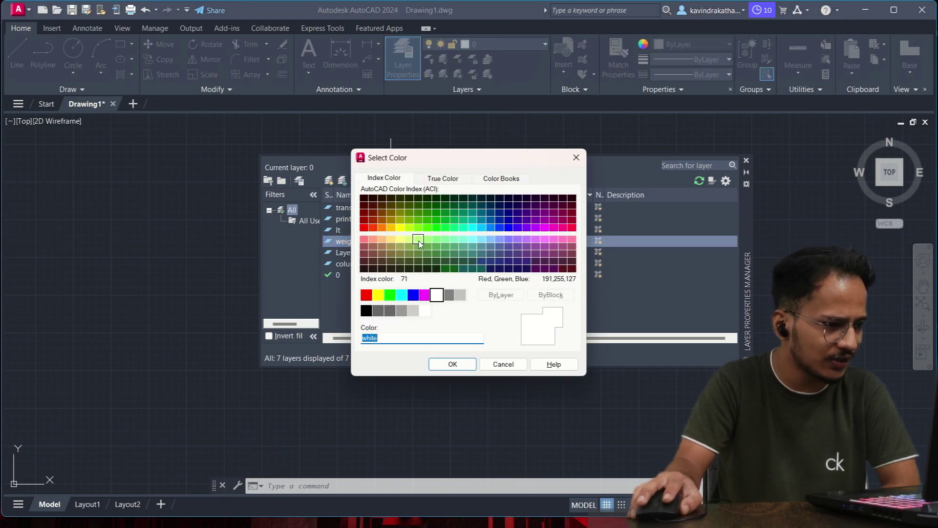
click(364, 228)
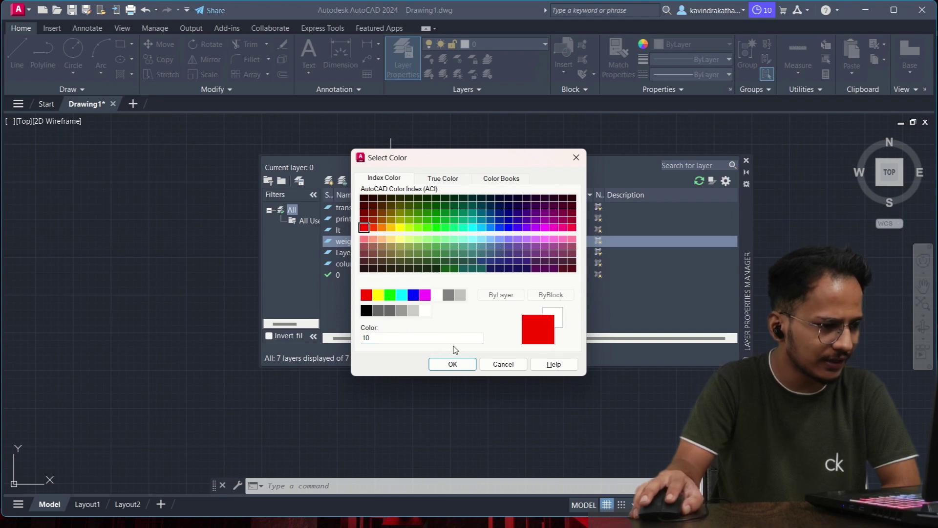
click(576, 157)
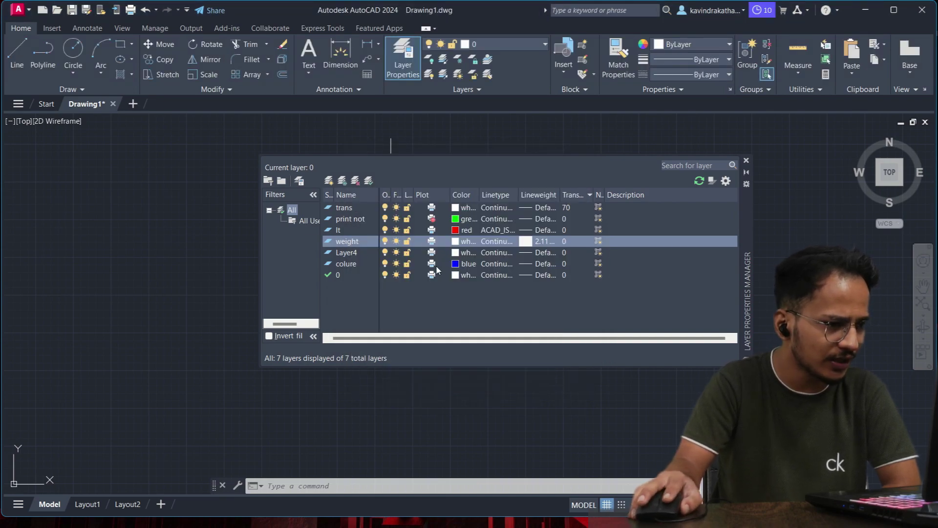
click(458, 242)
click(414, 294)
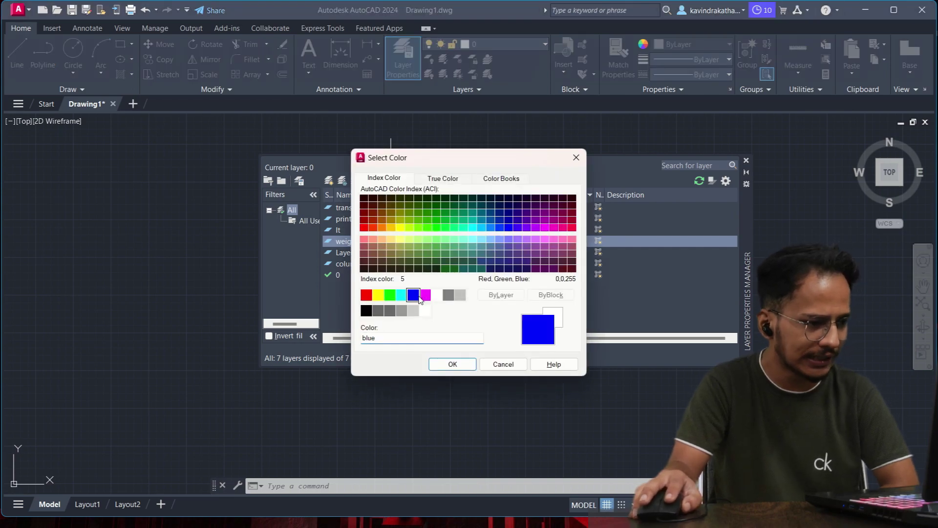
click(453, 364)
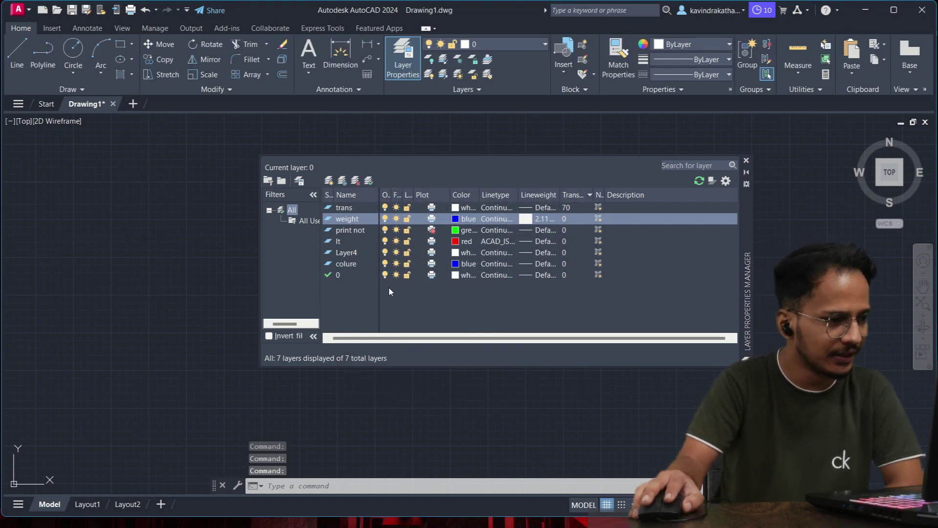
Colour Layer4 red and rename it 'off'.
click(357, 253)
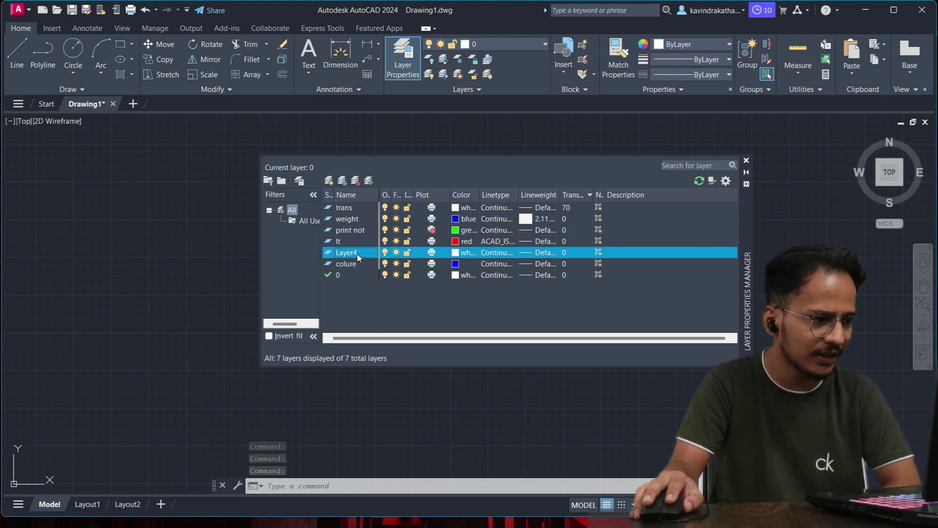
click(460, 252)
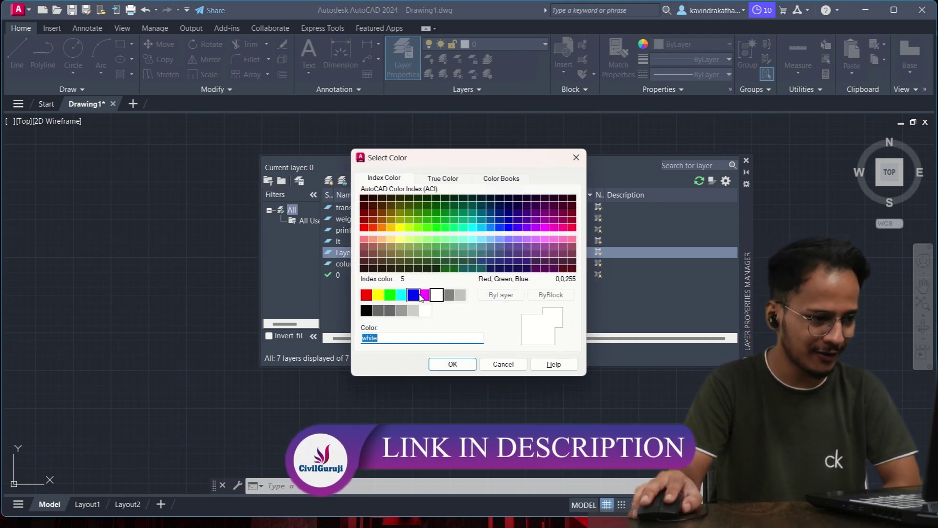
click(425, 298)
click(367, 295)
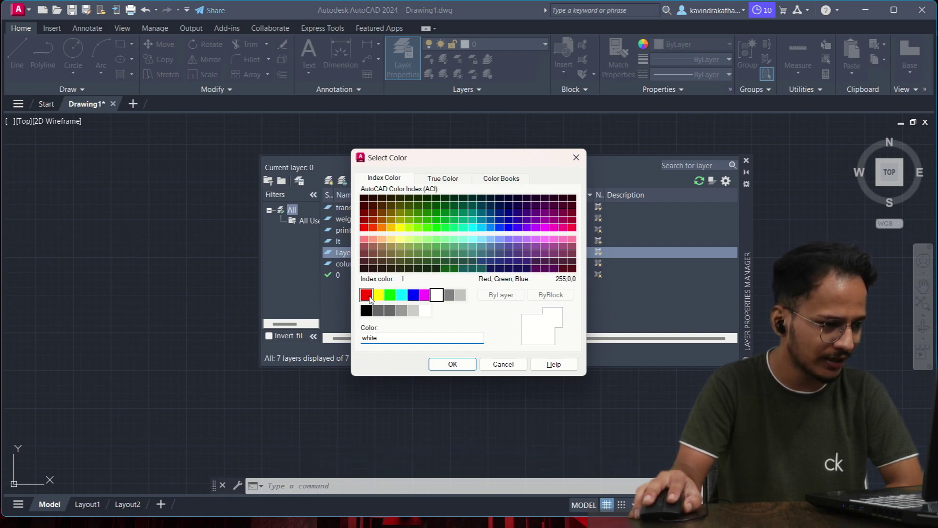
double_click(370, 296)
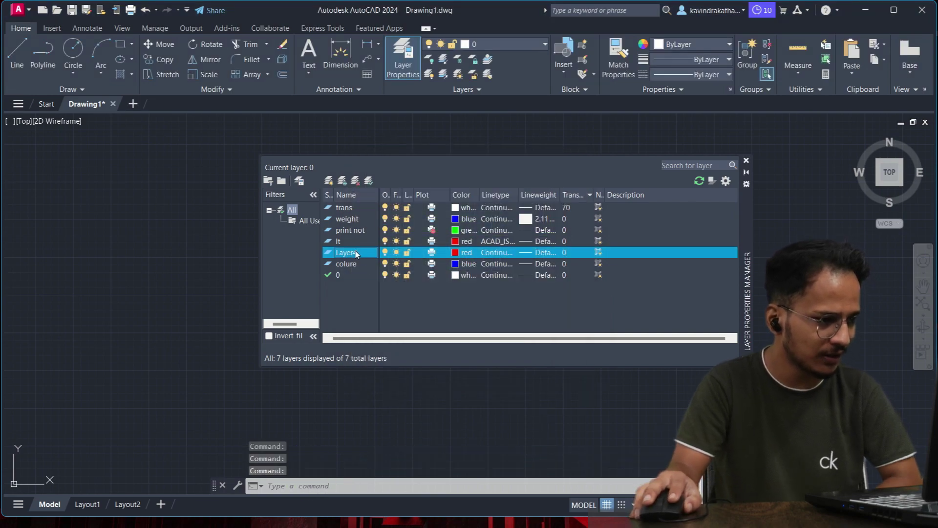
click(357, 252)
text(o)
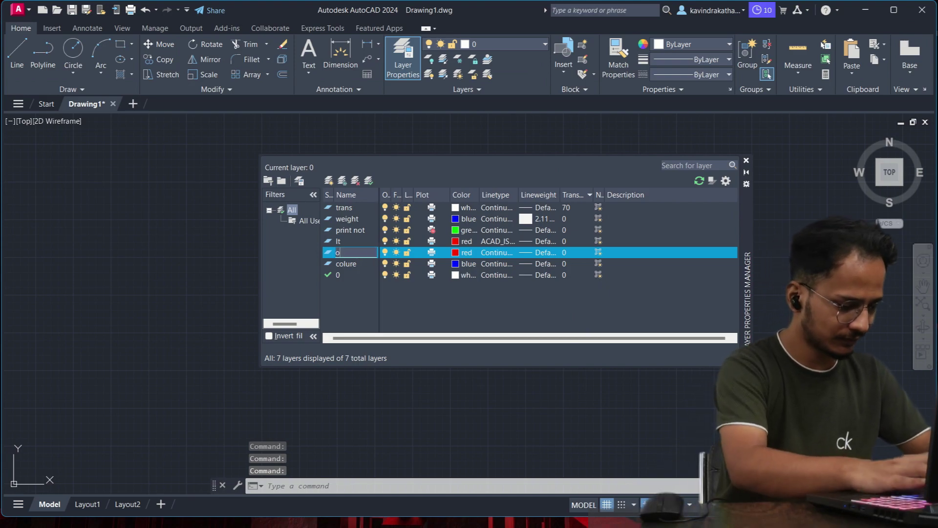
text(ff)
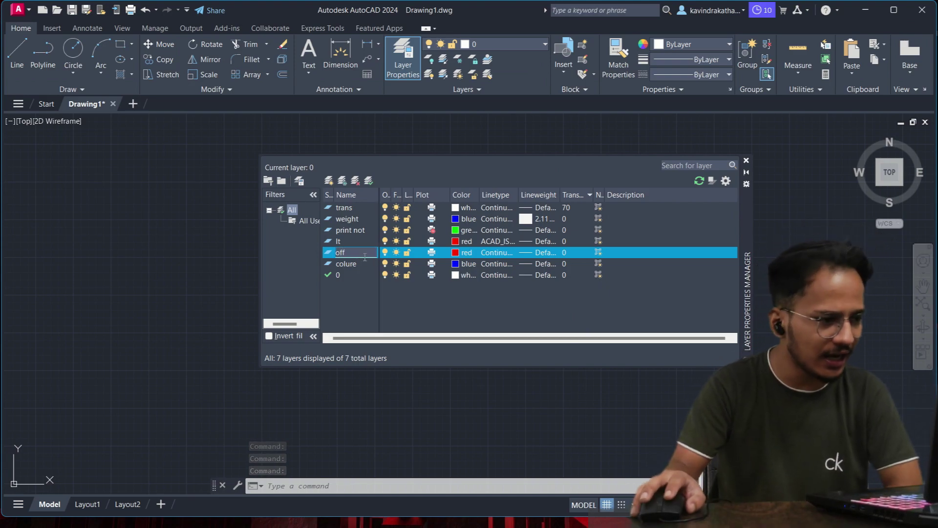
key(Return)
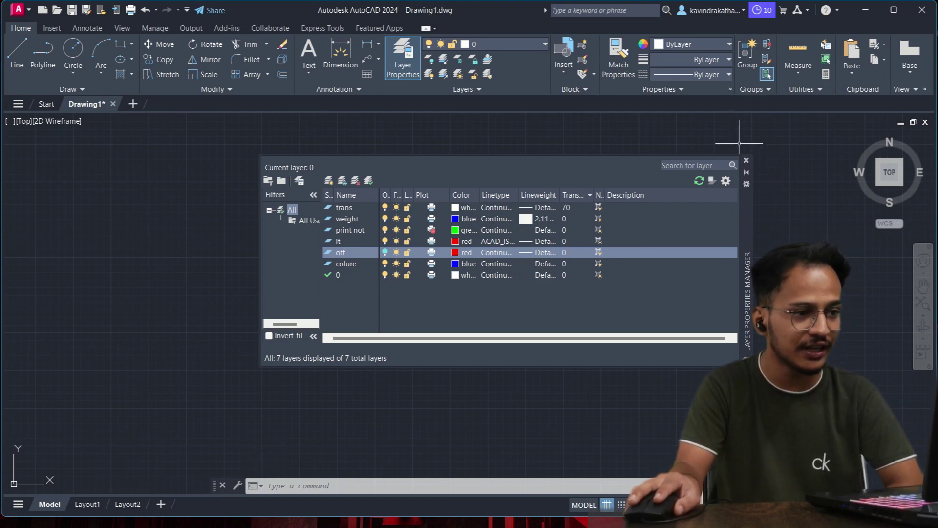
Close the layer manager and draw a white test line on layer 0.
click(747, 161)
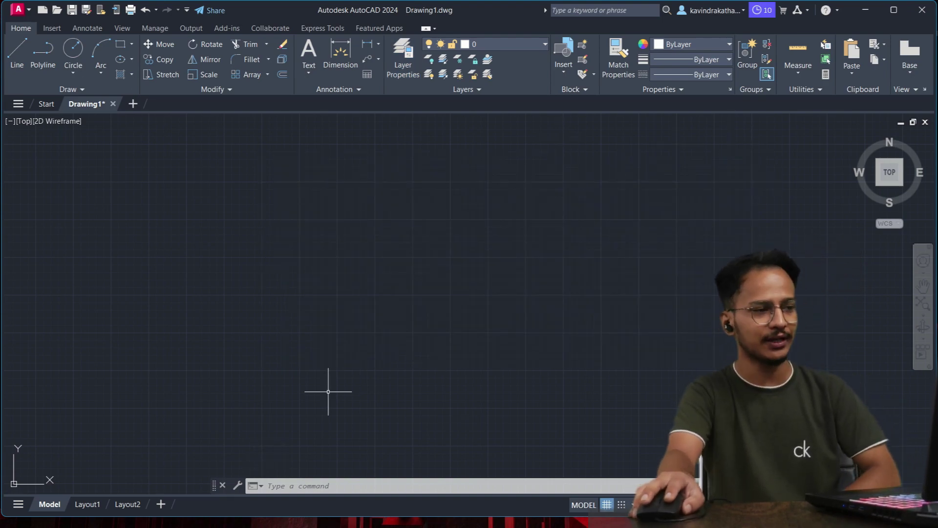
click(480, 47)
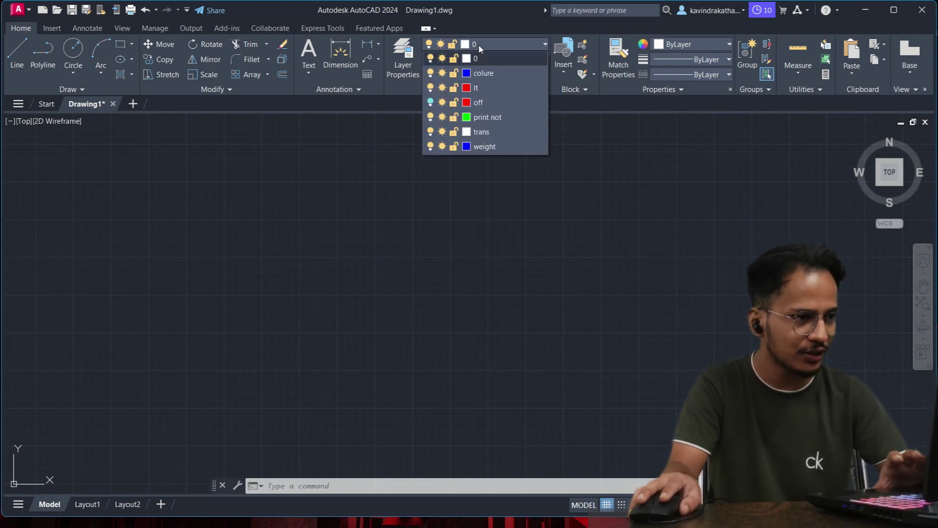
click(209, 310)
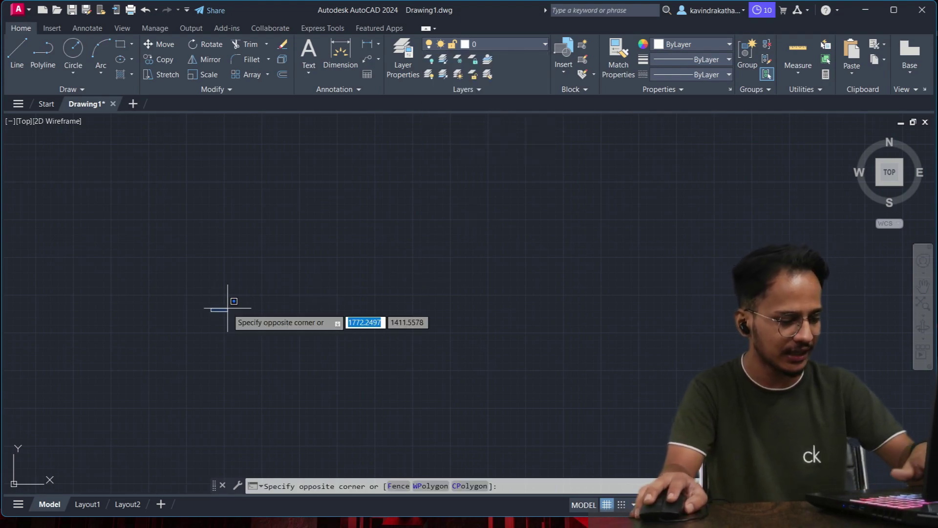
key(Return)
click(182, 243)
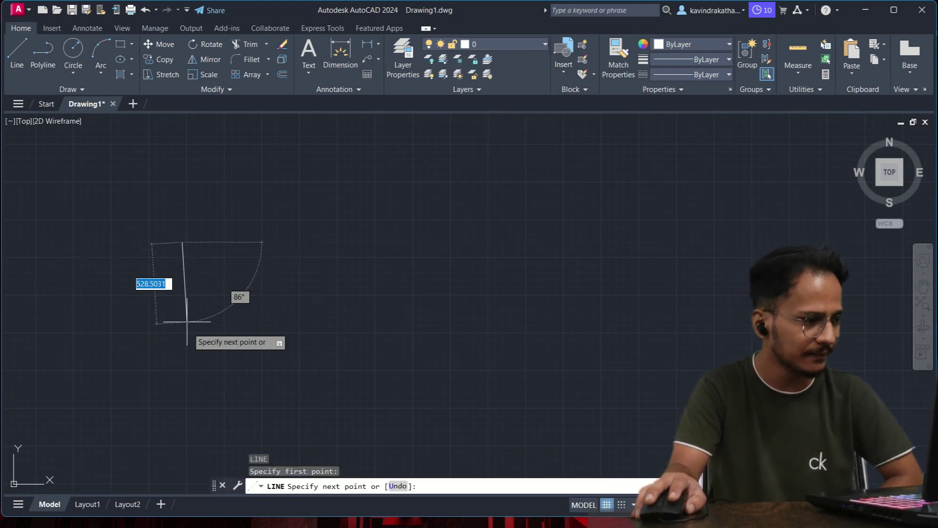
click(187, 349)
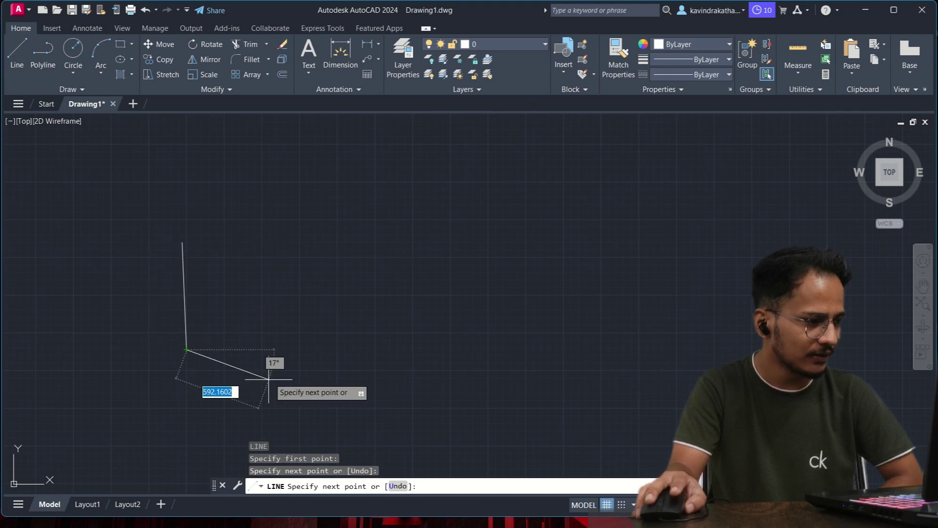
Make layer colure current and draw a blue test line beside the white one.
click(480, 44)
click(465, 74)
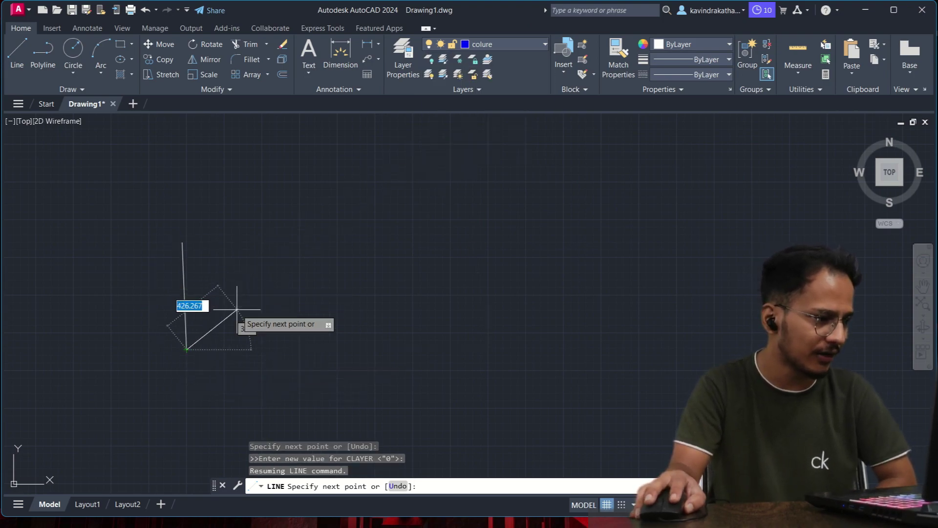
key(Escape)
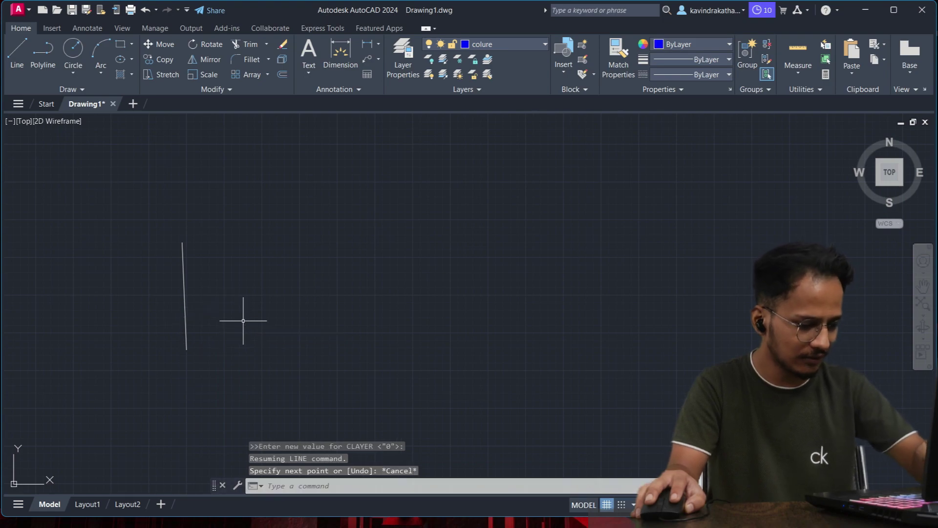
key(space)
click(186, 348)
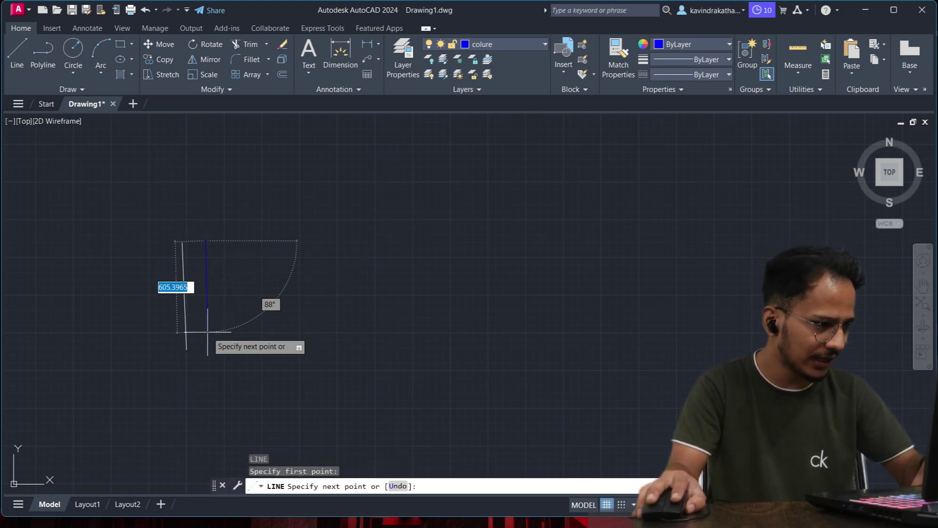
click(211, 346)
key(space)
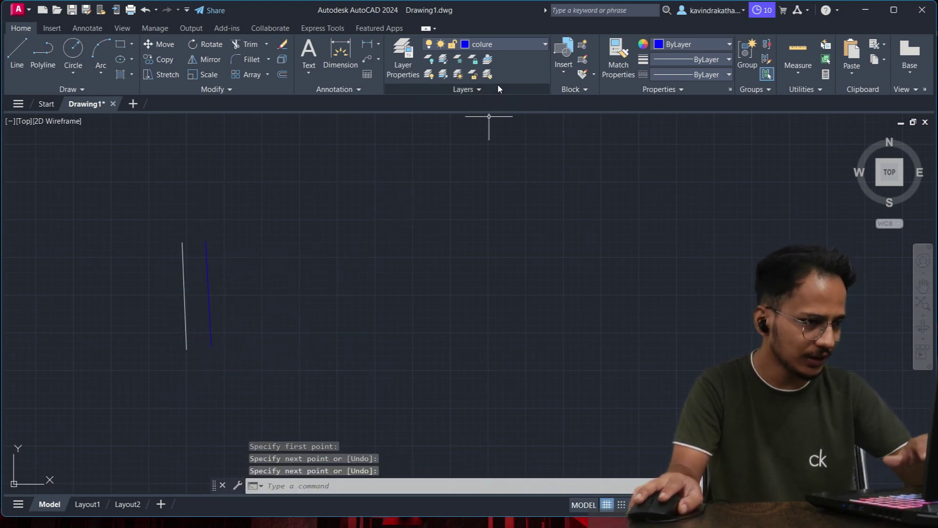
Make layer lt current and draw a red dashed test line.
click(505, 48)
click(482, 88)
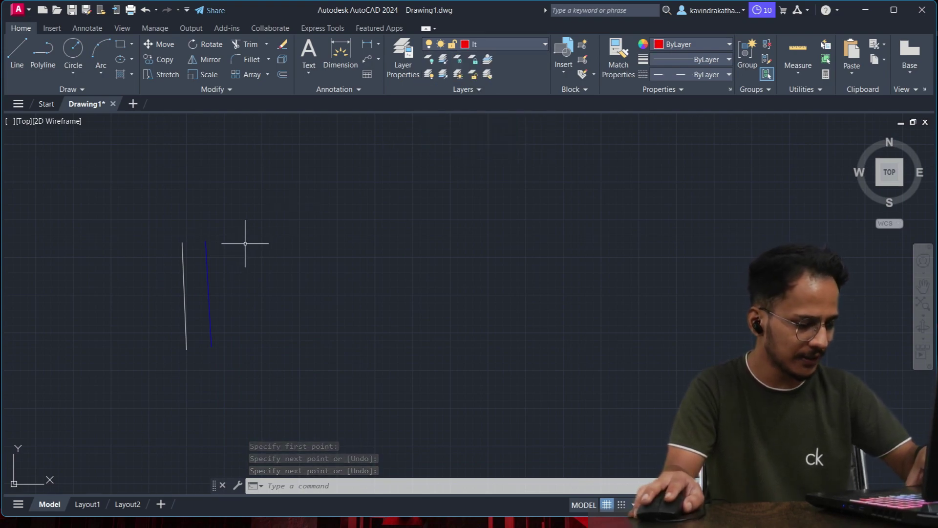
text(l)
key(space)
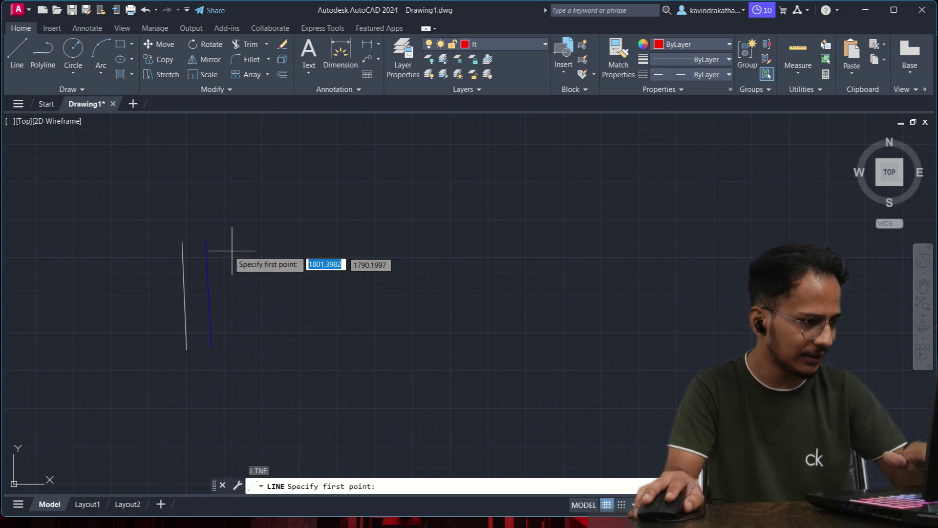
click(208, 242)
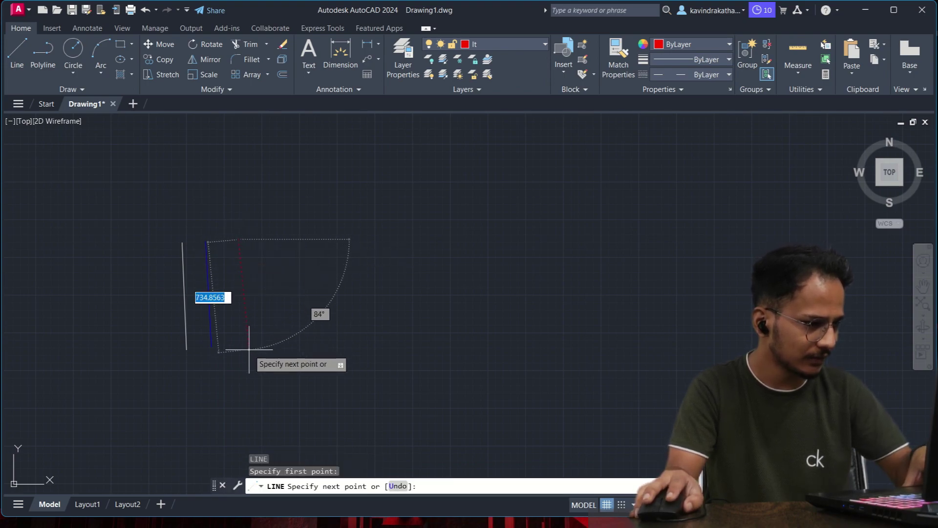
click(245, 347)
key(Return)
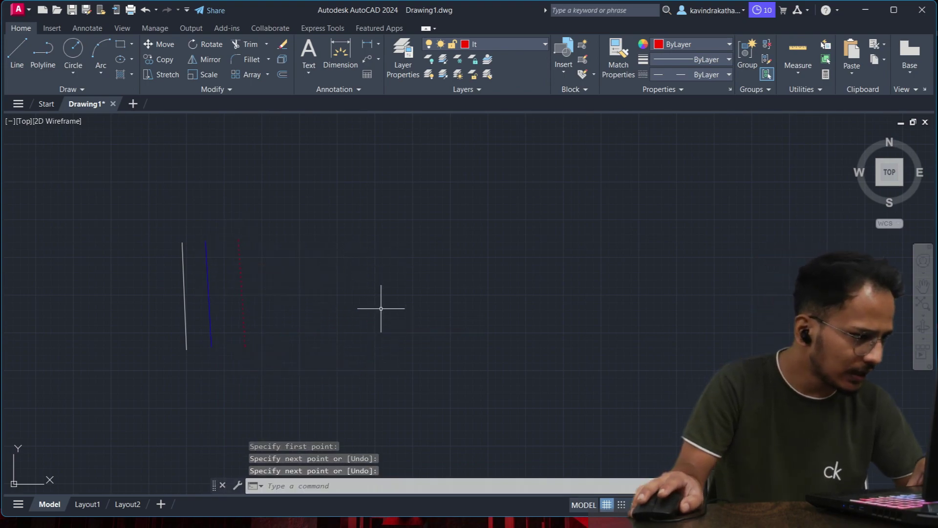
scroll(246, 281, down, 5)
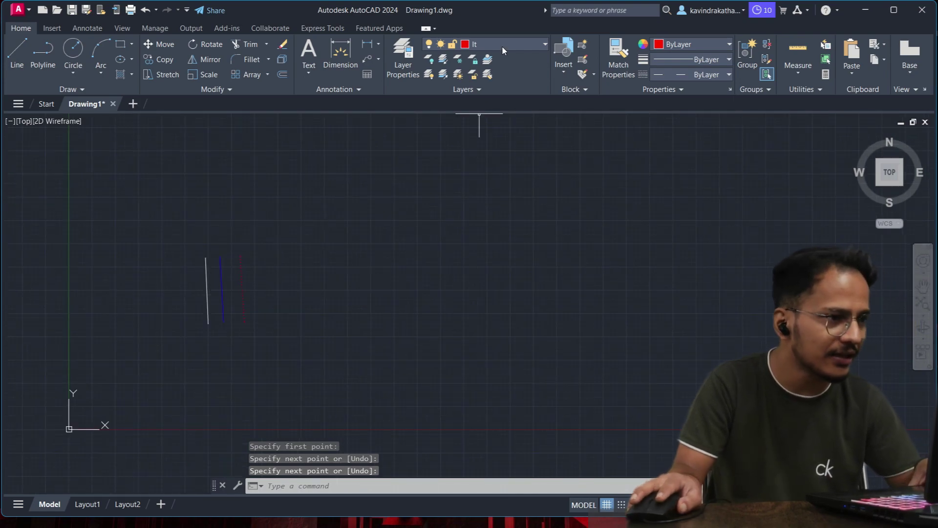
click(489, 45)
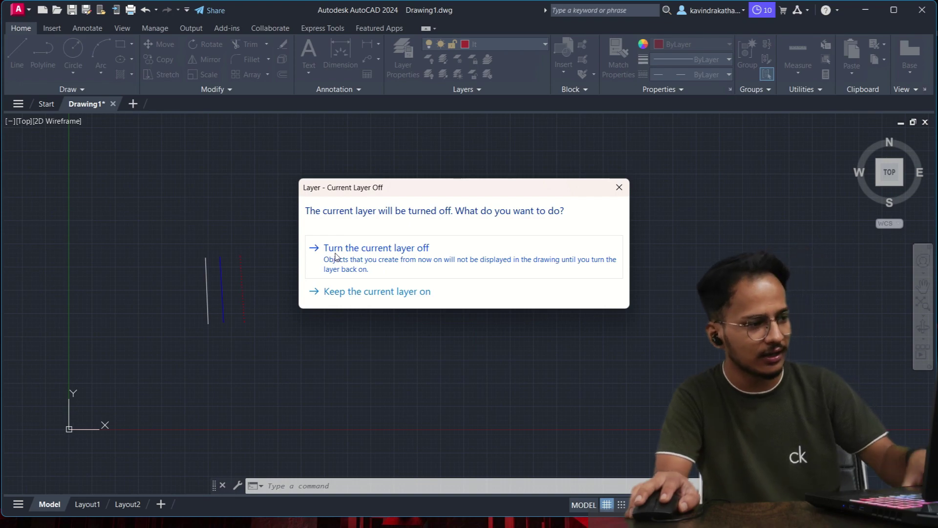
Confirm turning the current layer off and draw a vertical test line on it.
click(382, 263)
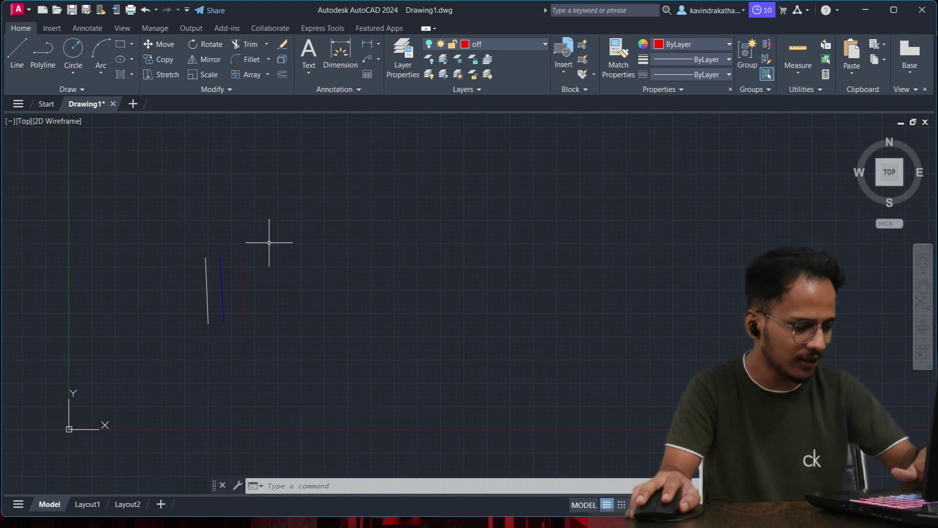
text(l)
key(Return)
click(247, 255)
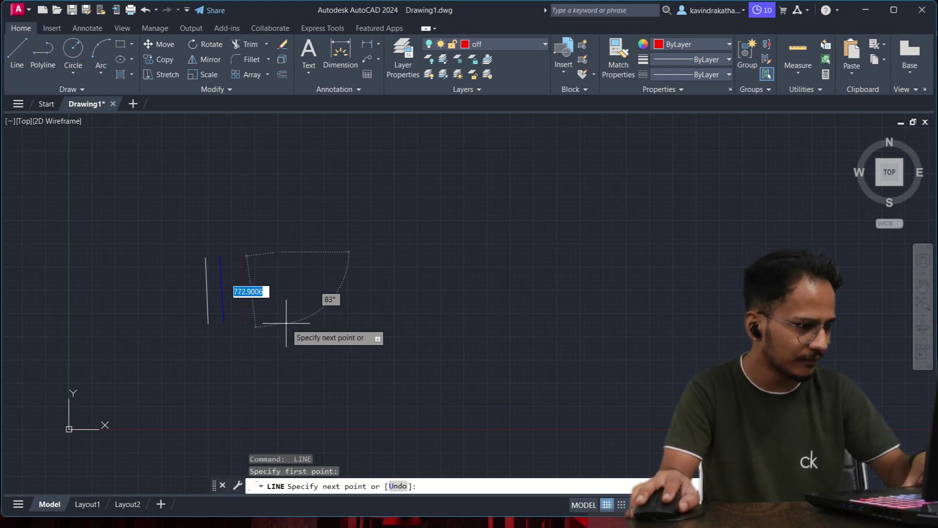
click(285, 327)
key(Return)
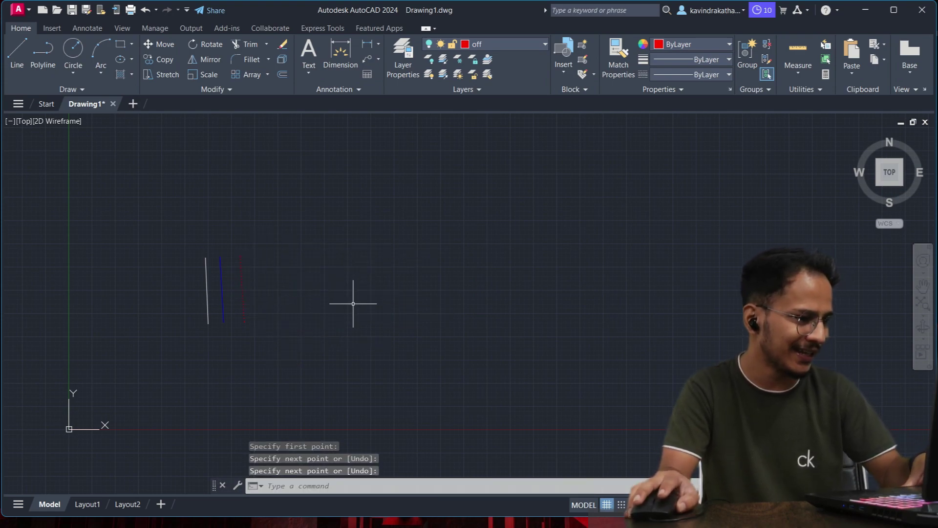
Make the green print not layer current and draw a vertical line beside the first.
click(522, 44)
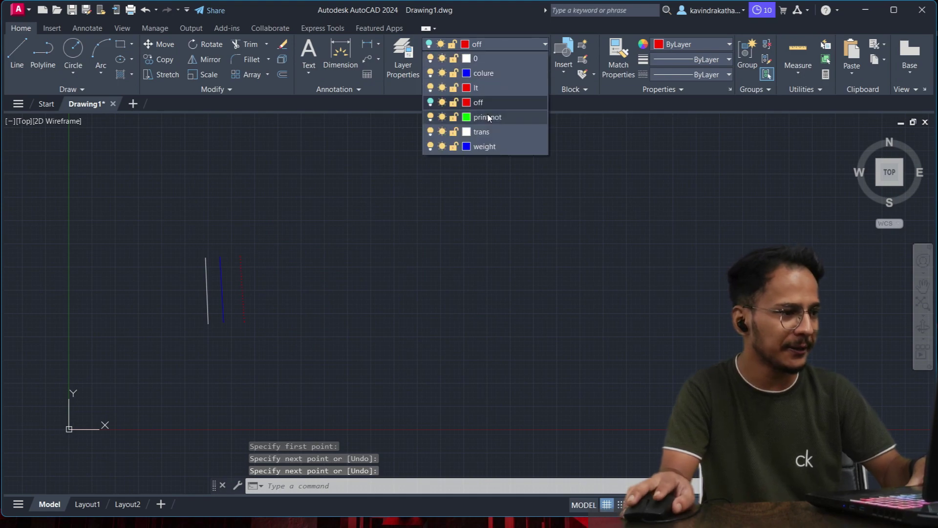
click(487, 117)
key(space)
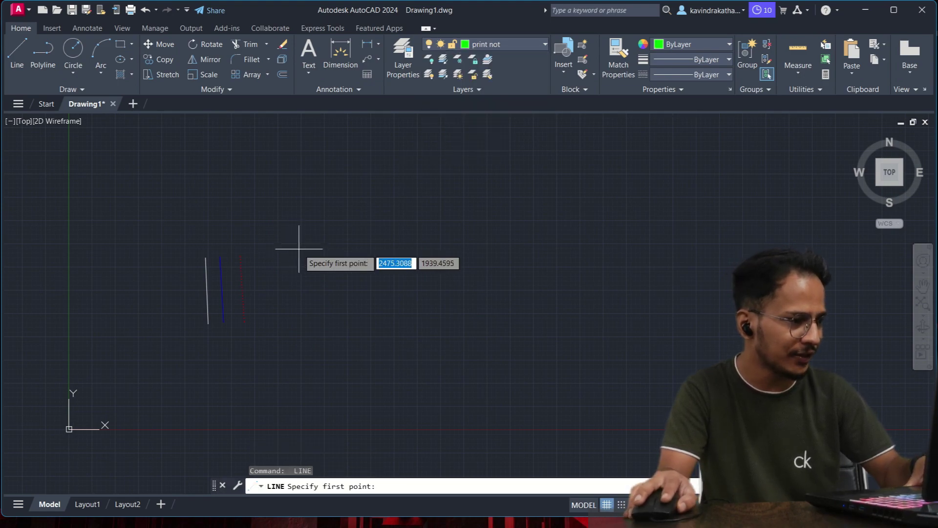
click(298, 249)
click(310, 323)
key(space)
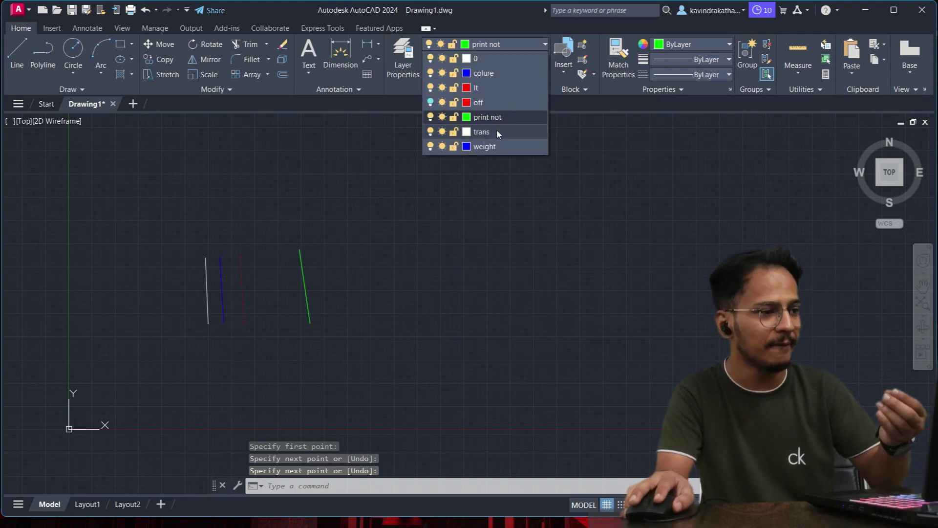
Make the trans layer current and draw a grey vertical test line.
click(496, 131)
text(l)
key(space)
click(336, 247)
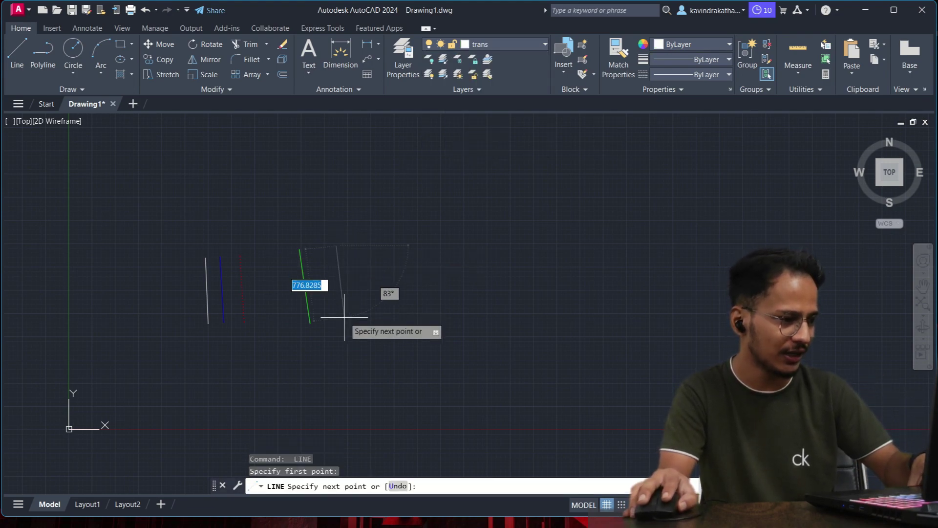
click(347, 325)
key(space)
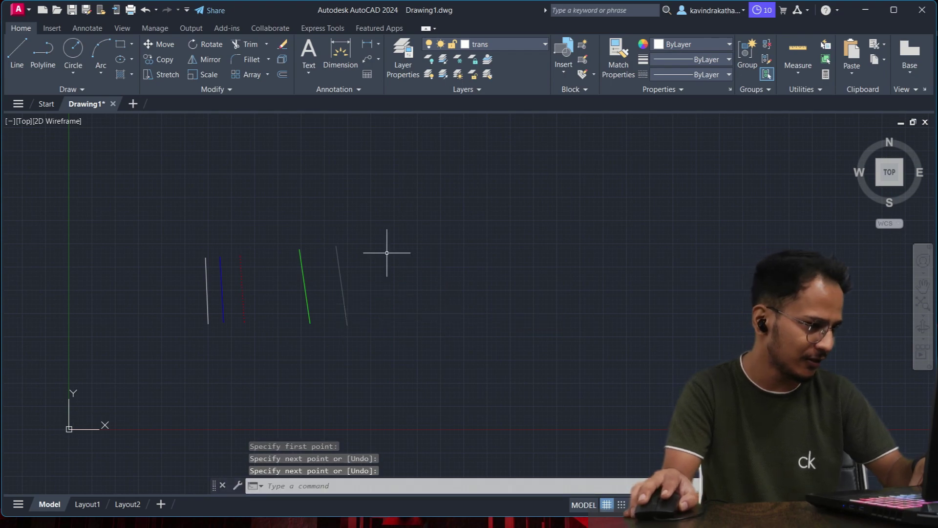
Make the weight layer current and draw a thick blue vertical test line.
click(486, 44)
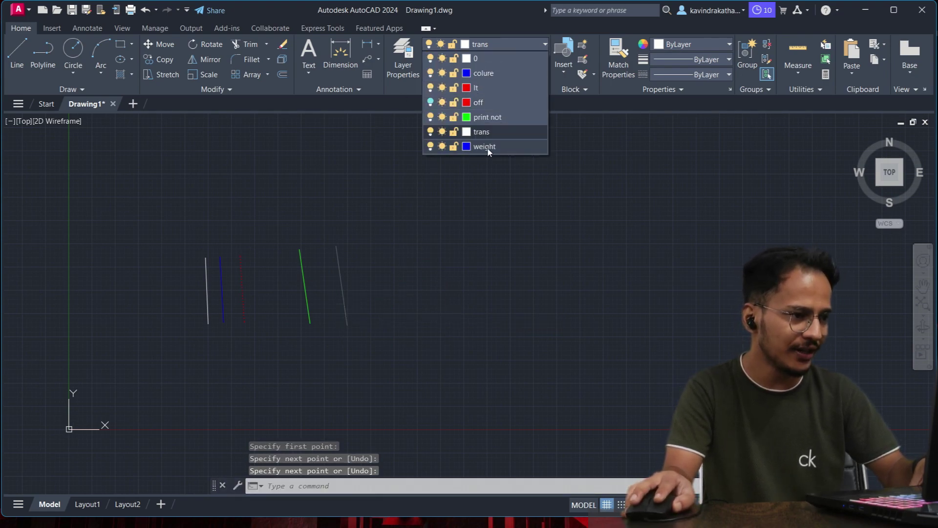
click(486, 147)
scroll(228, 270, up, 8)
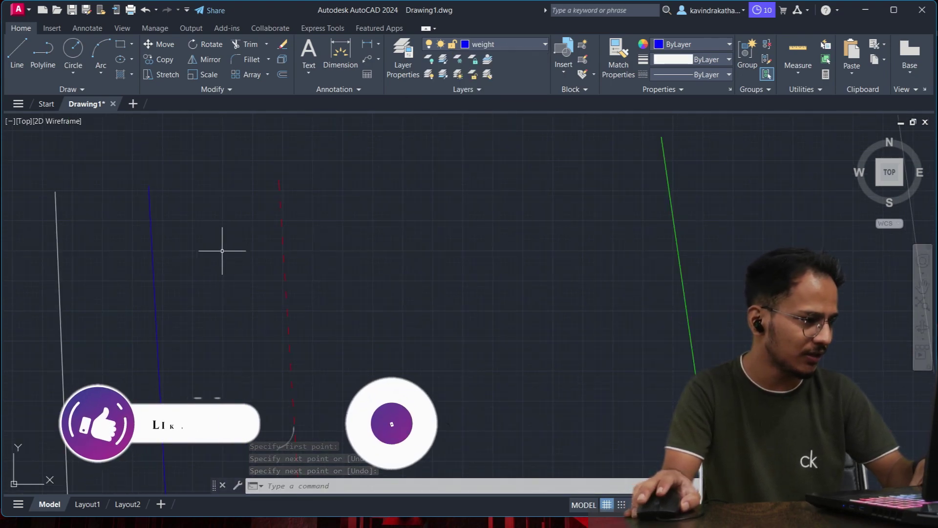
scroll(224, 251, down, 4)
text(l)
key(Return)
click(219, 236)
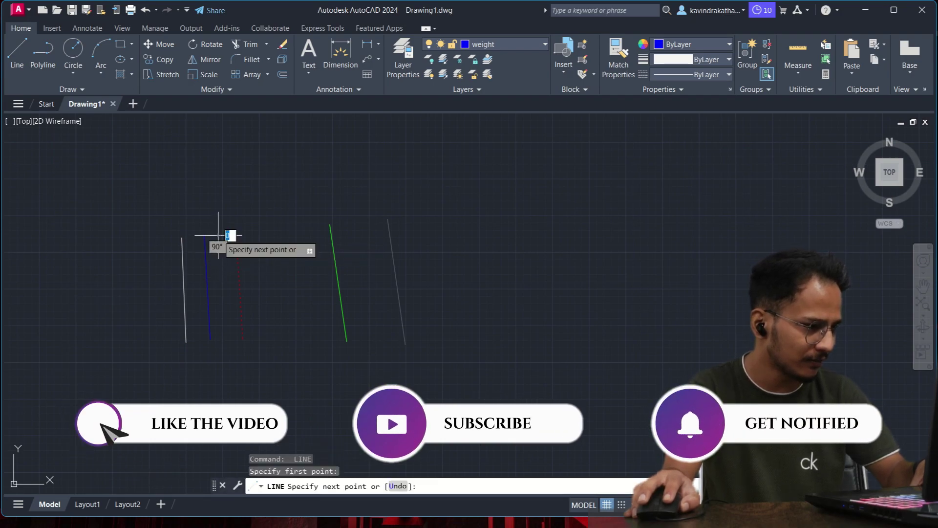
click(224, 337)
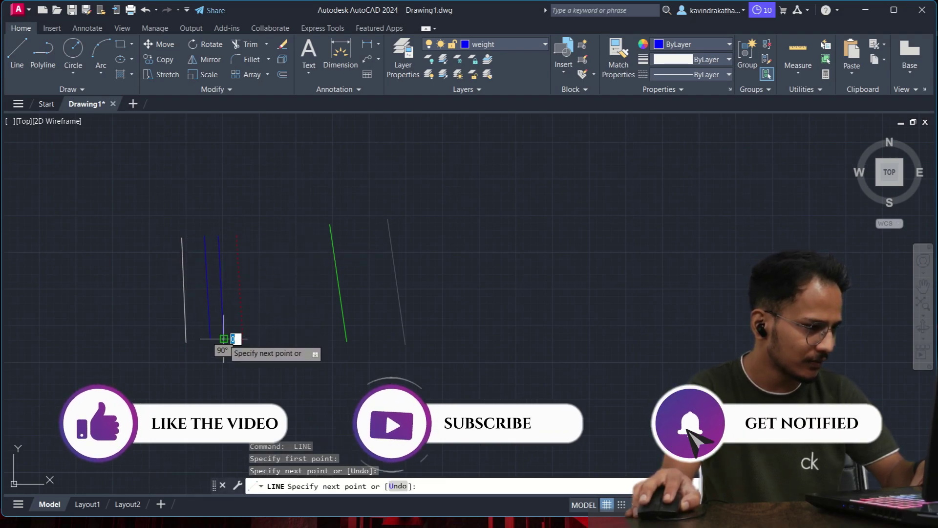
key(Escape)
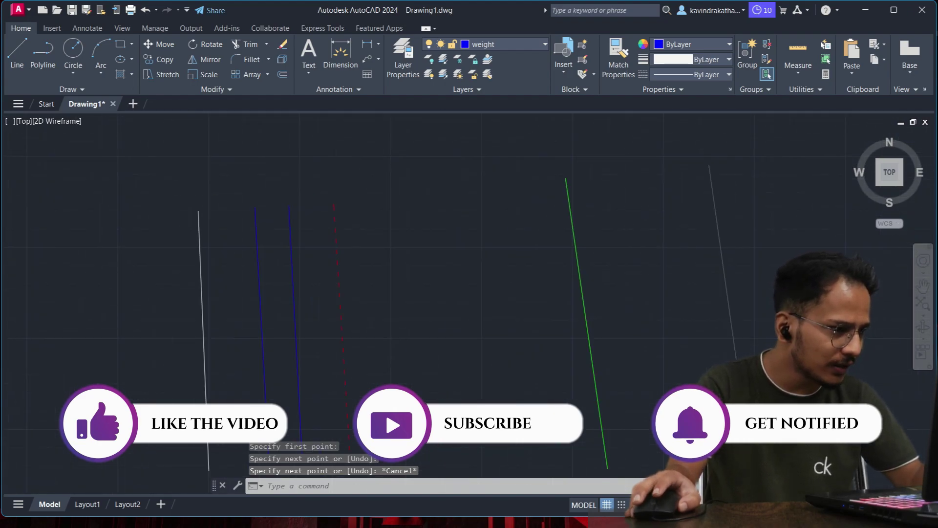
scroll(277, 220, down, 5)
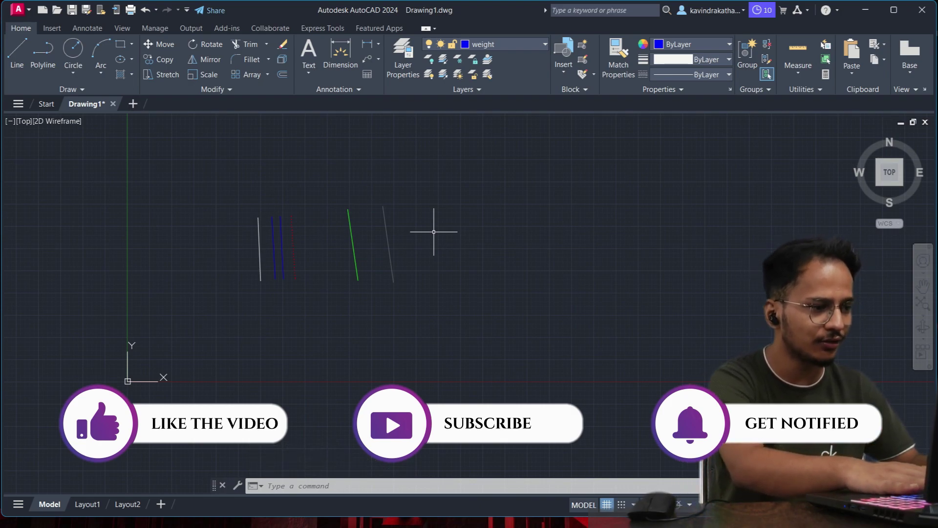
Plot a window around the test lines to AutoCAD PDF (Web and Mobile).pc3.
click(337, 204)
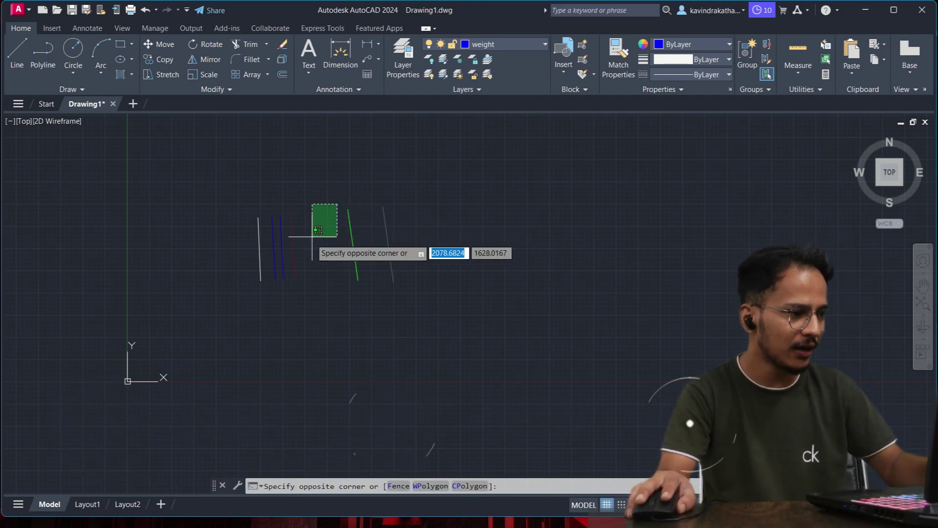
click(302, 266)
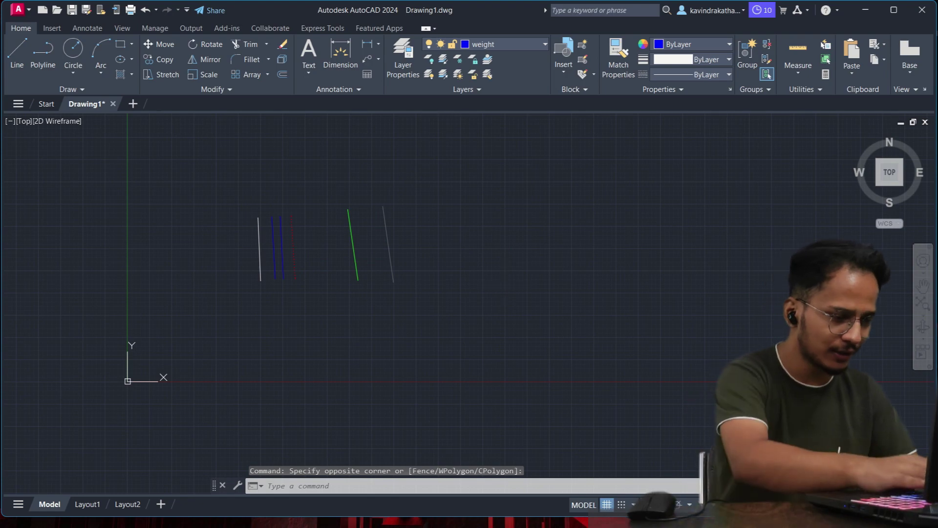
key(ctrl+p)
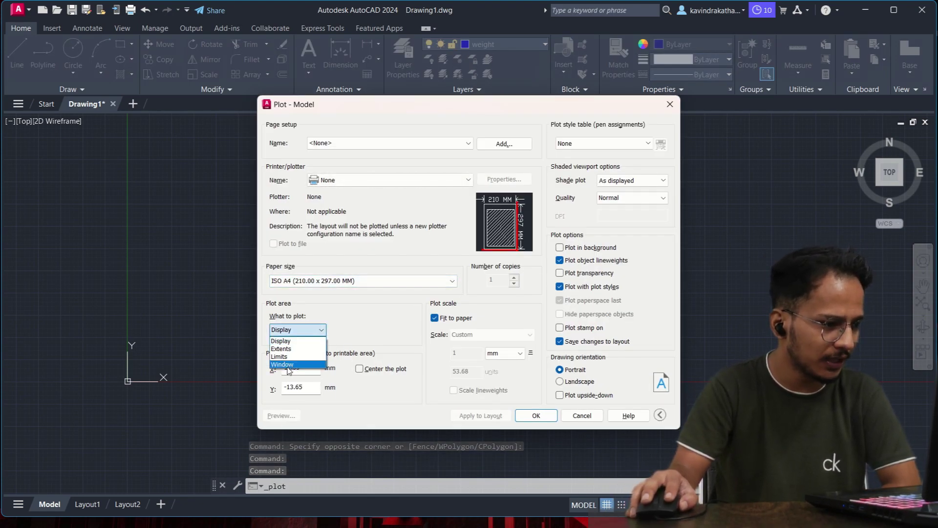
click(287, 364)
click(461, 180)
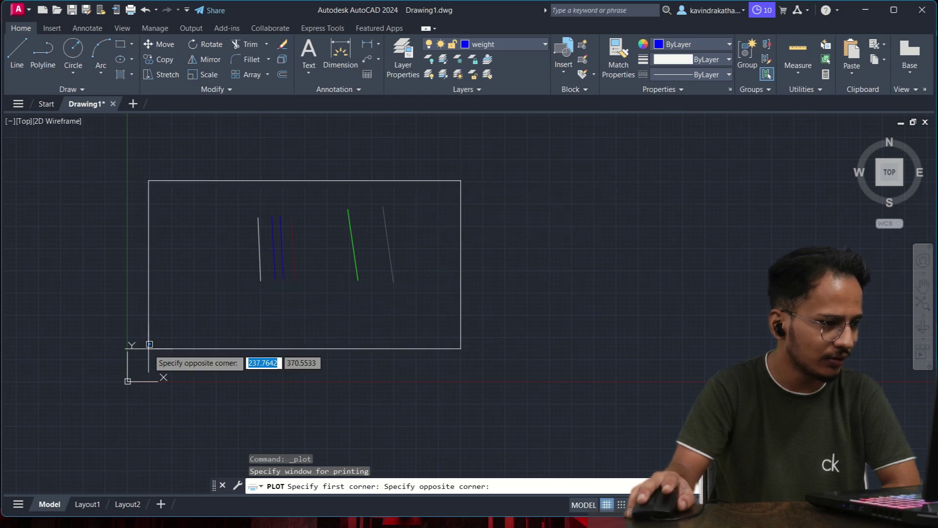
click(188, 340)
click(418, 183)
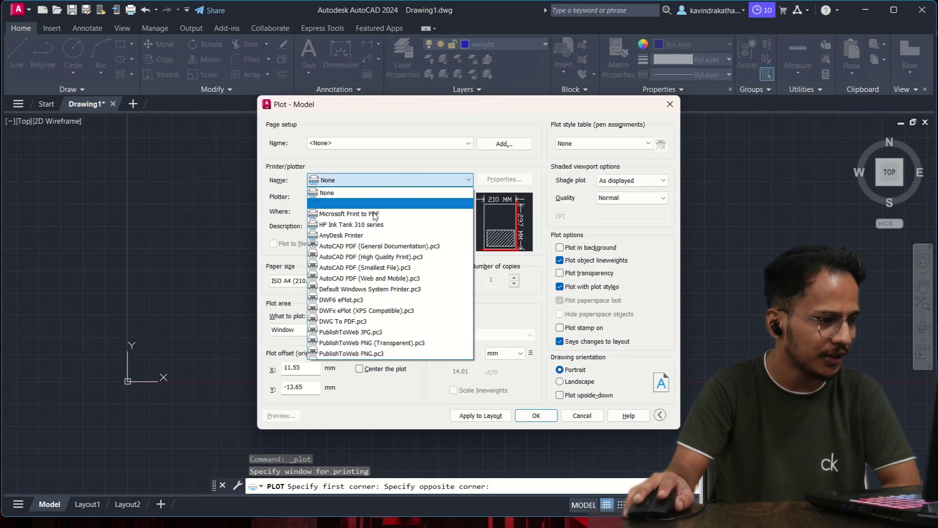
click(366, 287)
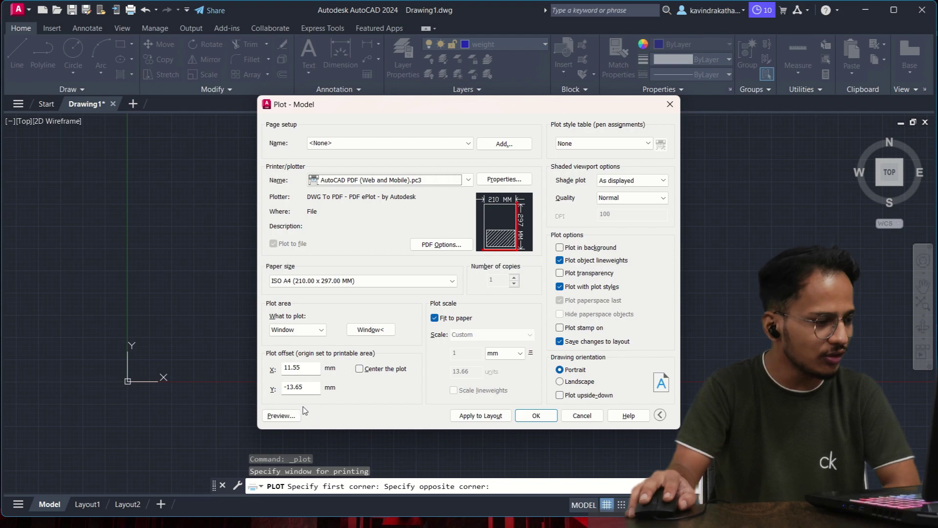
Preview the portrait plot, zooming to check which lines print, then close the preview.
click(282, 416)
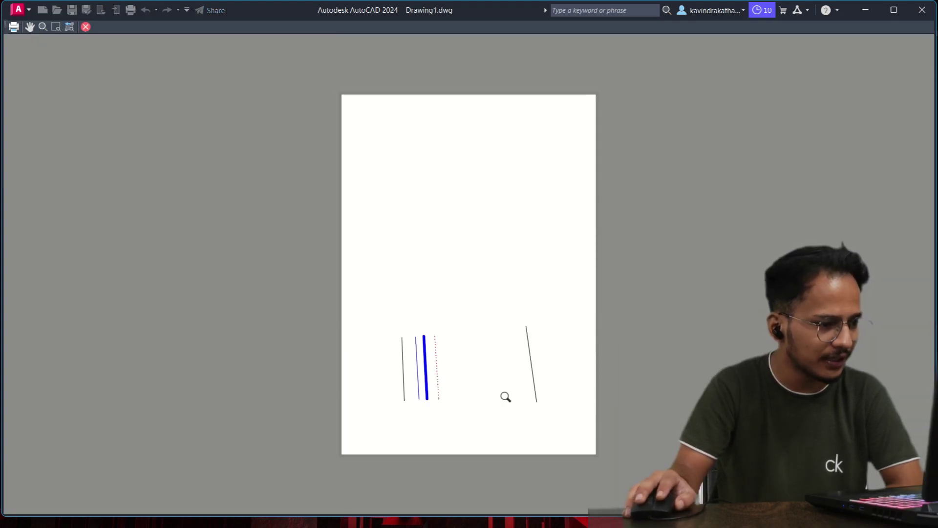
scroll(406, 405, up, 5)
scroll(477, 385, down, 3)
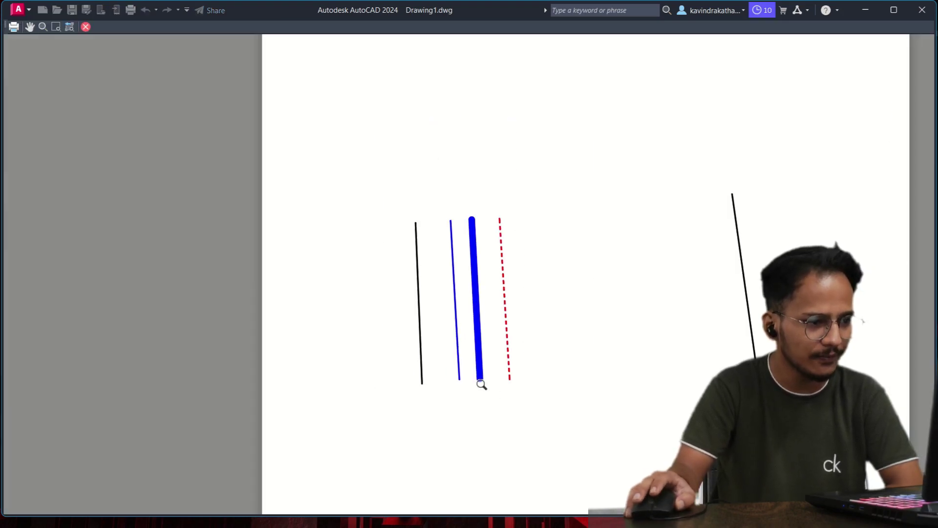
scroll(645, 341, down, 3)
scroll(544, 341, up, 3)
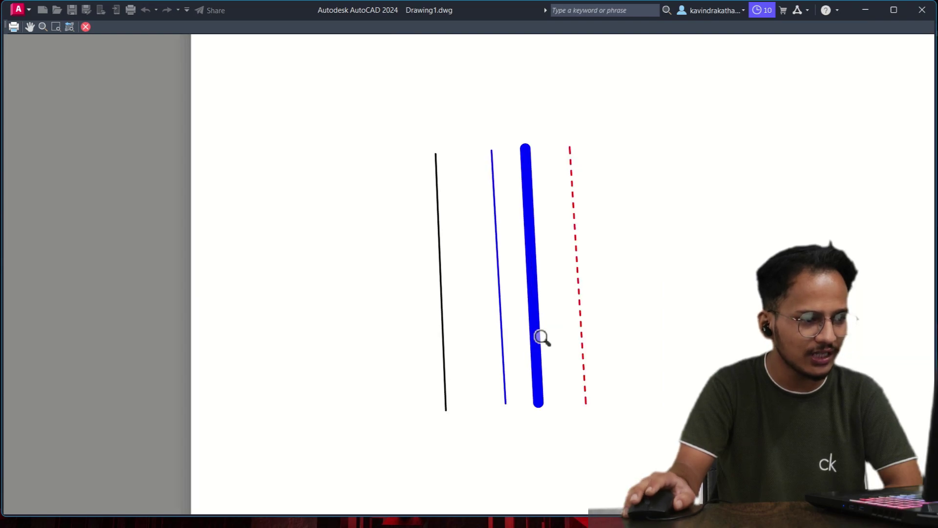
scroll(584, 313, down, 3)
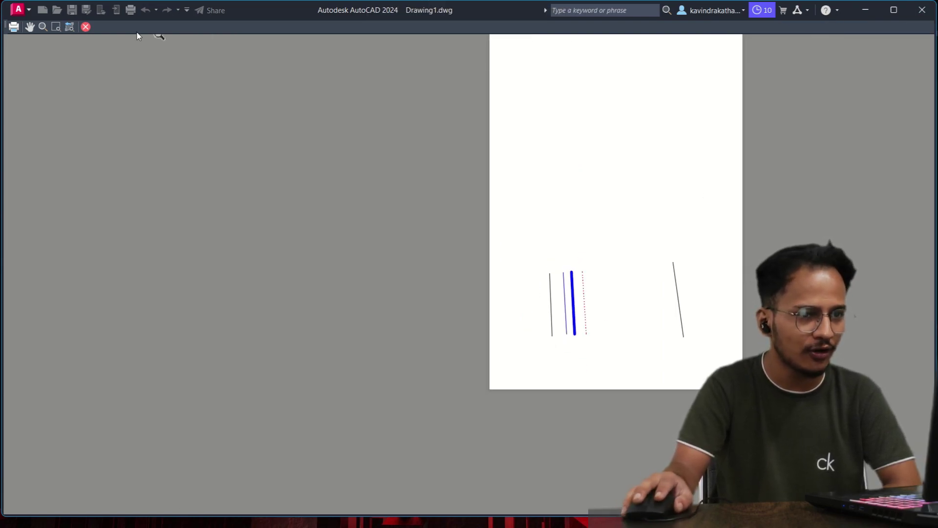
click(86, 27)
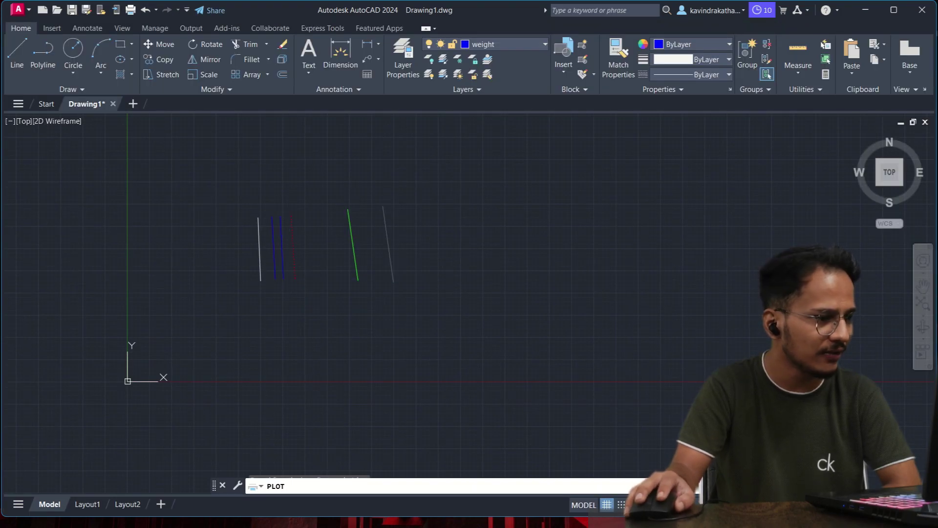
Cancel the plot, let print not plot, turn layer off back on, and reopen Plot.
click(669, 104)
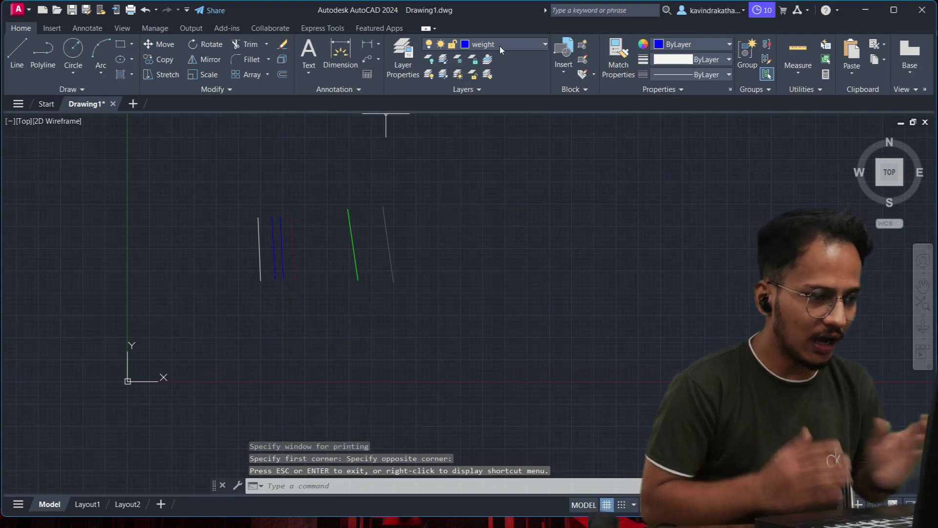
click(500, 44)
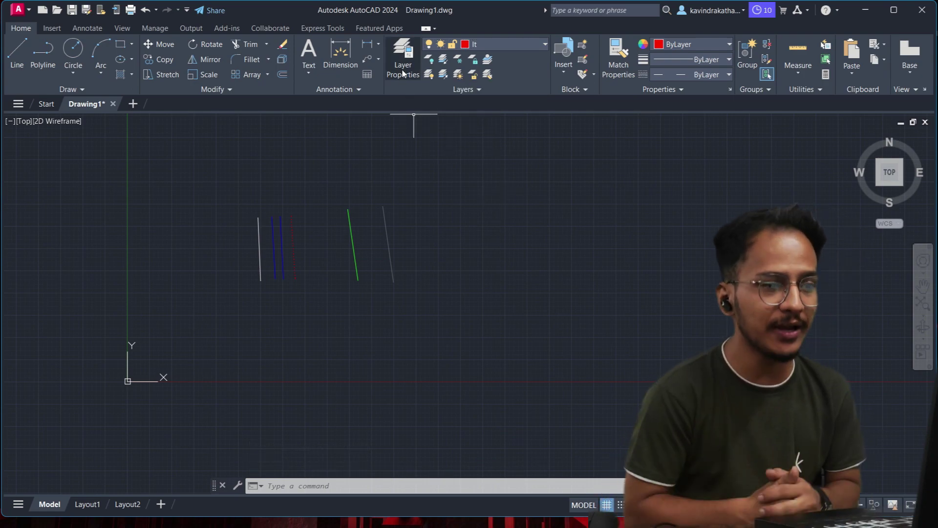
click(402, 58)
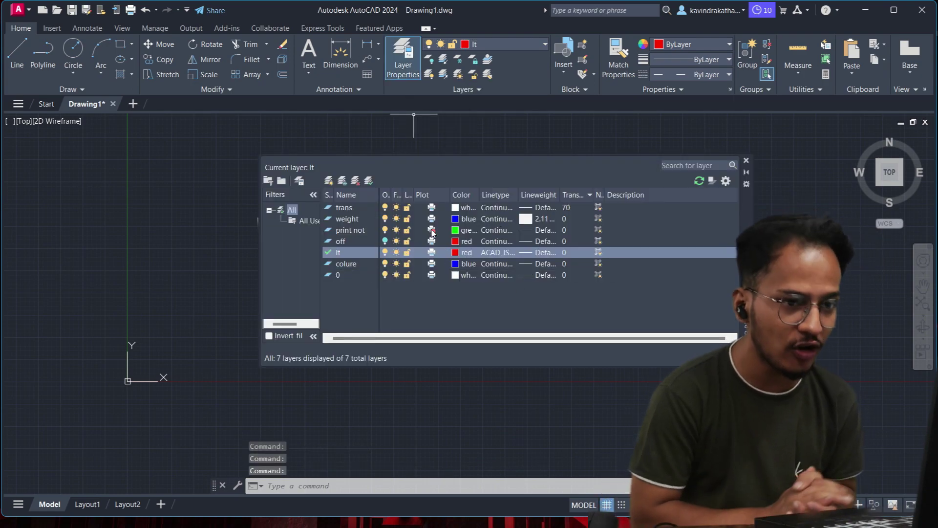
click(436, 230)
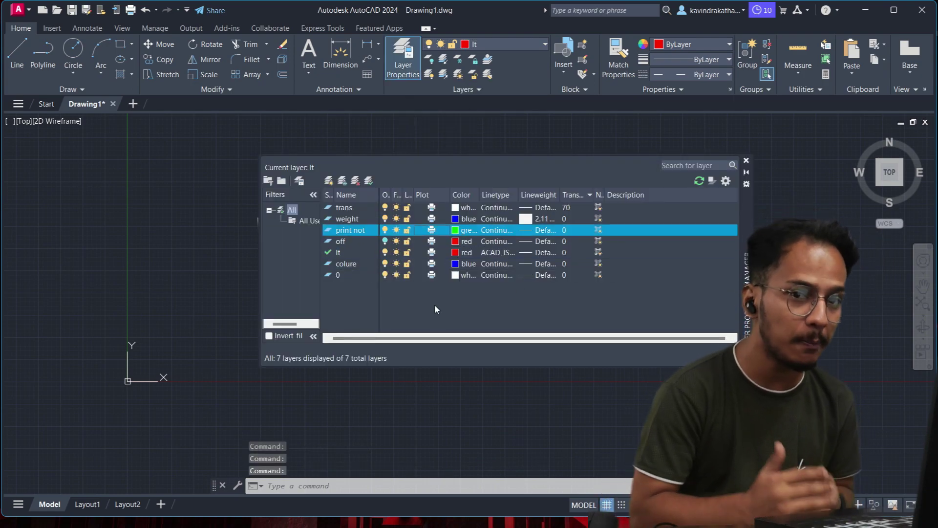
click(388, 245)
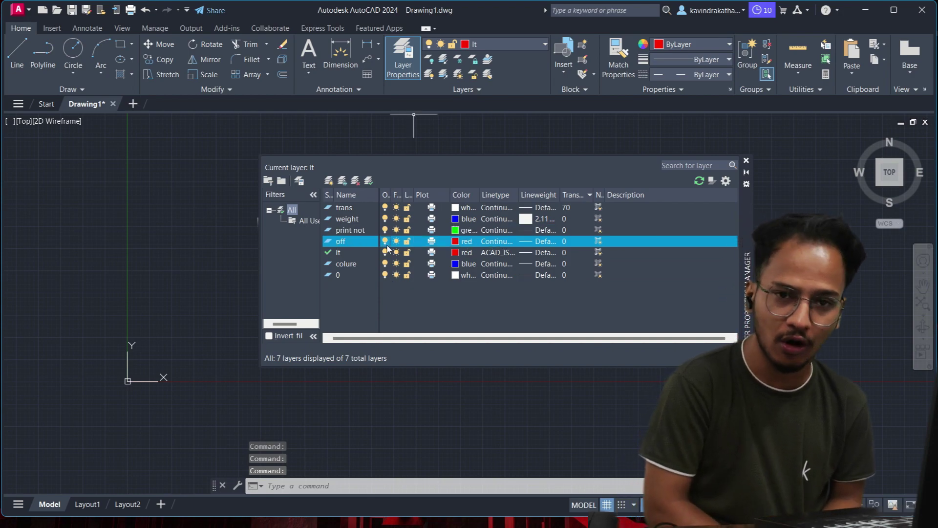
click(746, 161)
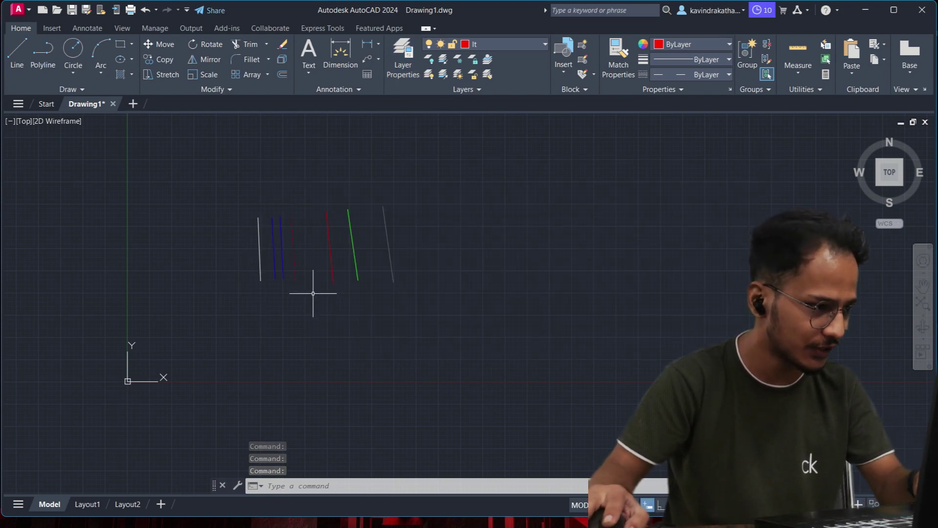
key(ctrl+p)
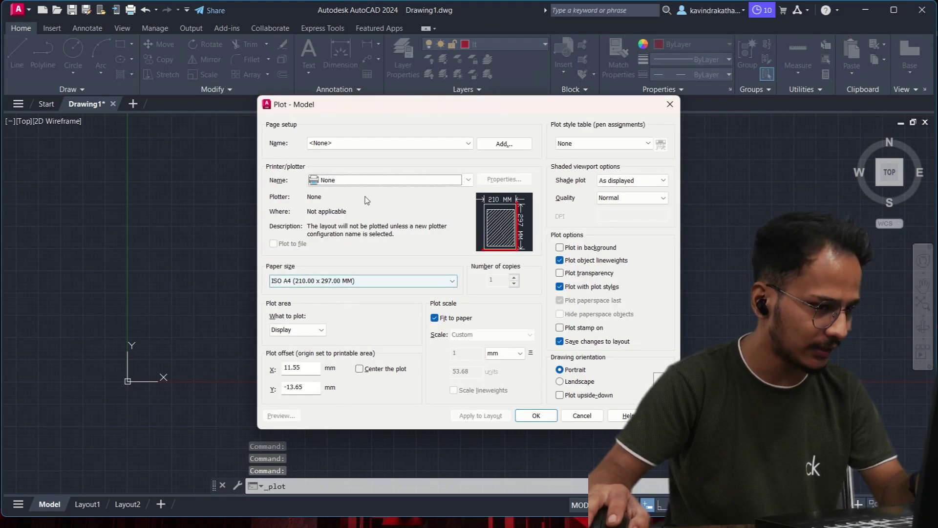
Preview a window plot of all test lines on AutoCAD PDF (High Quality Print).pc3.
click(368, 180)
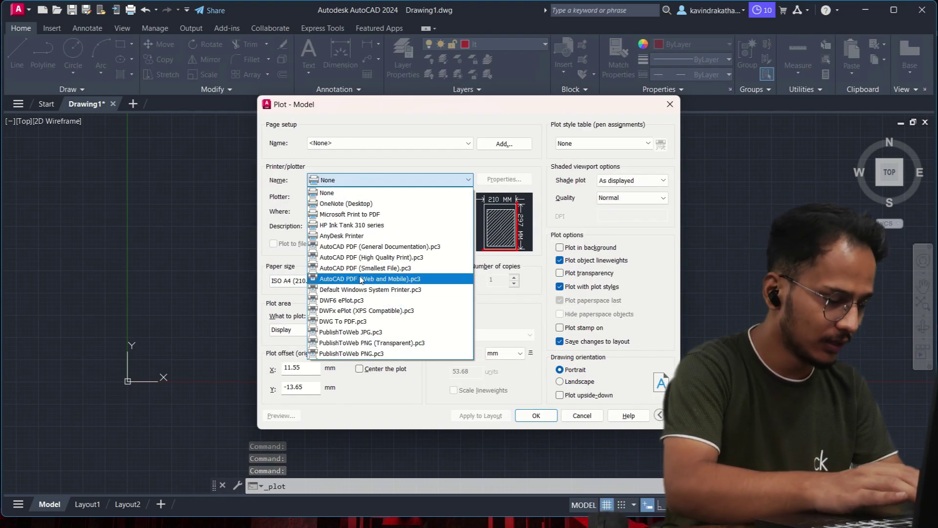
click(362, 257)
click(297, 330)
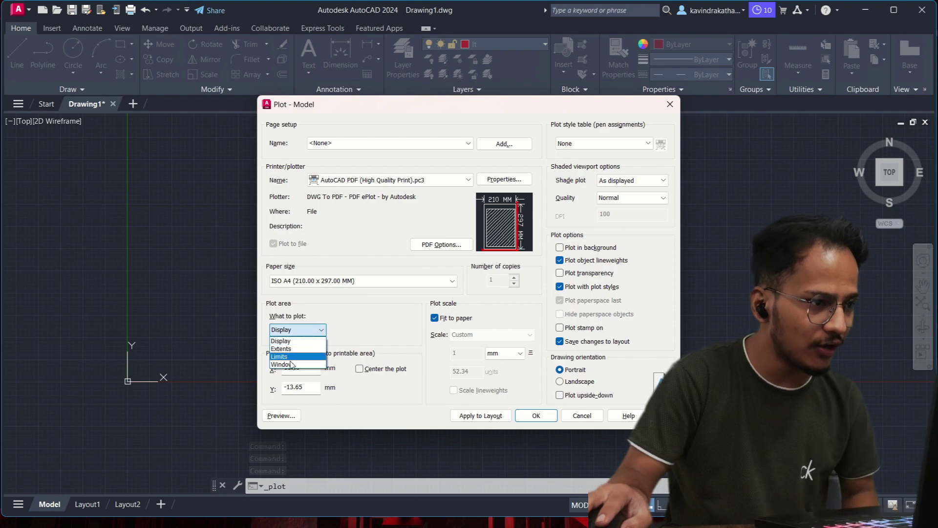
click(292, 365)
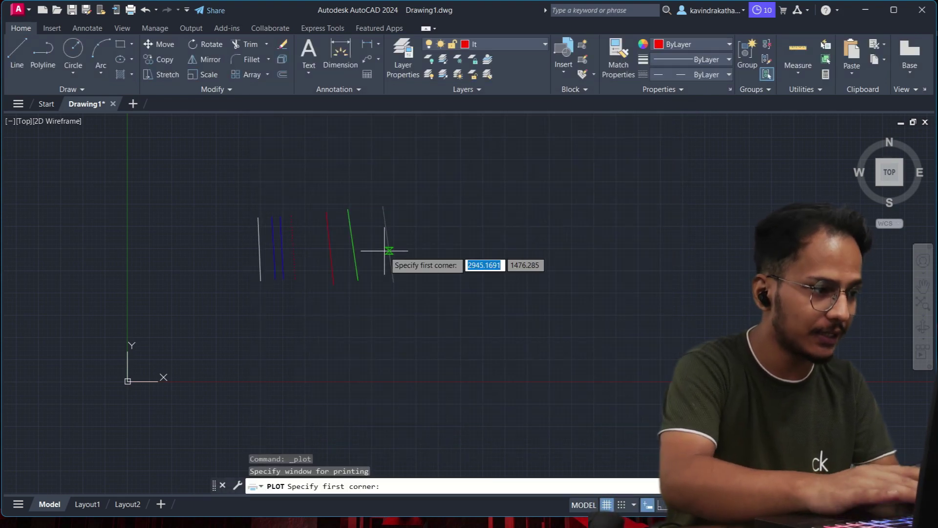
click(414, 192)
click(229, 299)
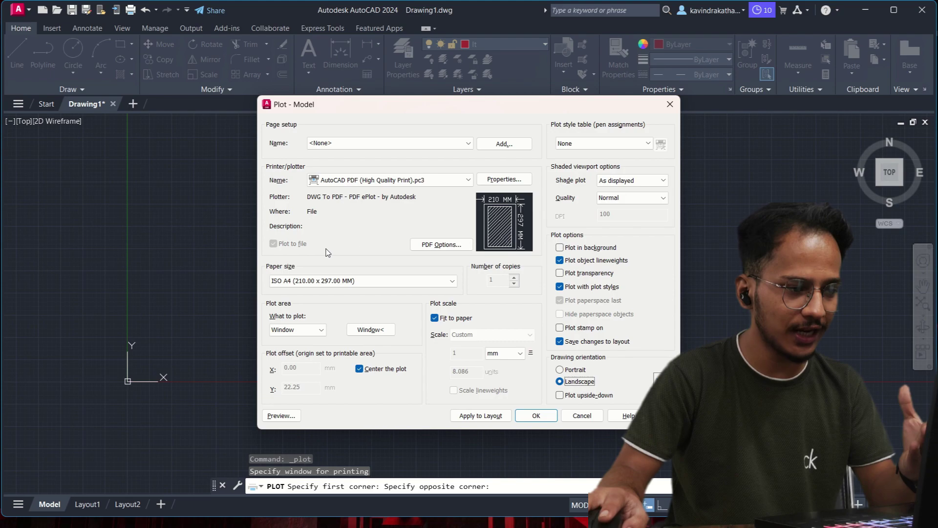
click(293, 418)
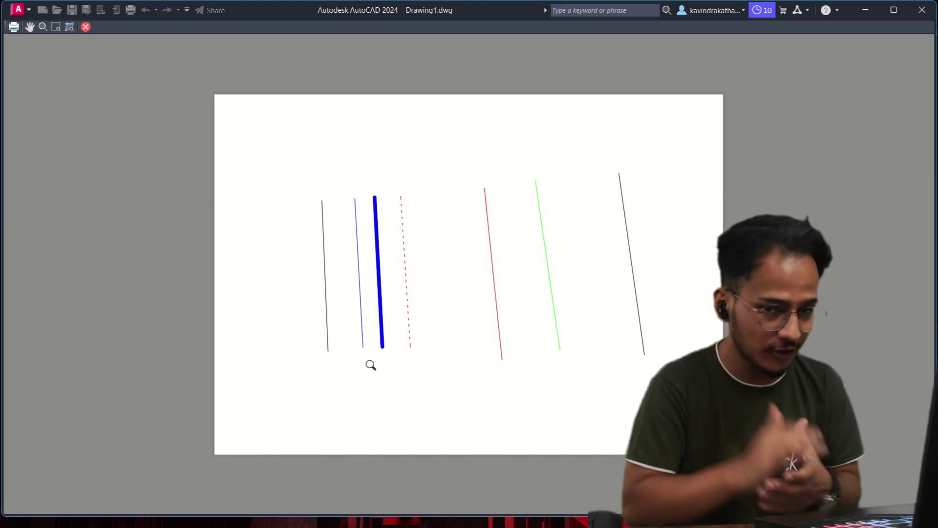
scroll(371, 364, up, 2)
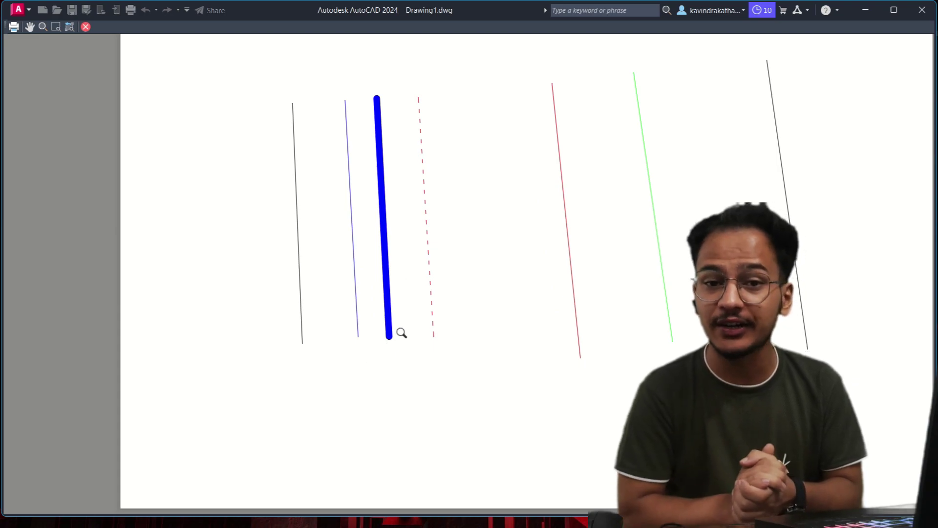
middle_drag(402, 332, 415, 398)
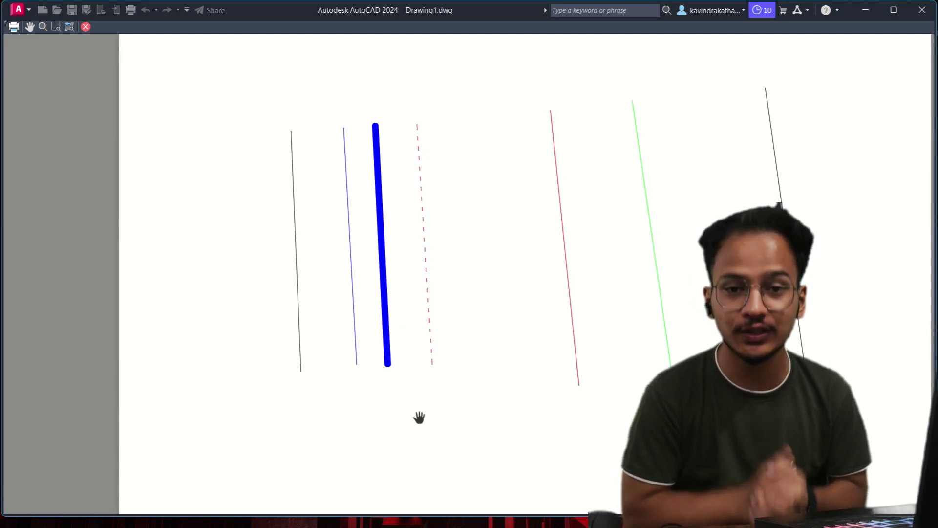